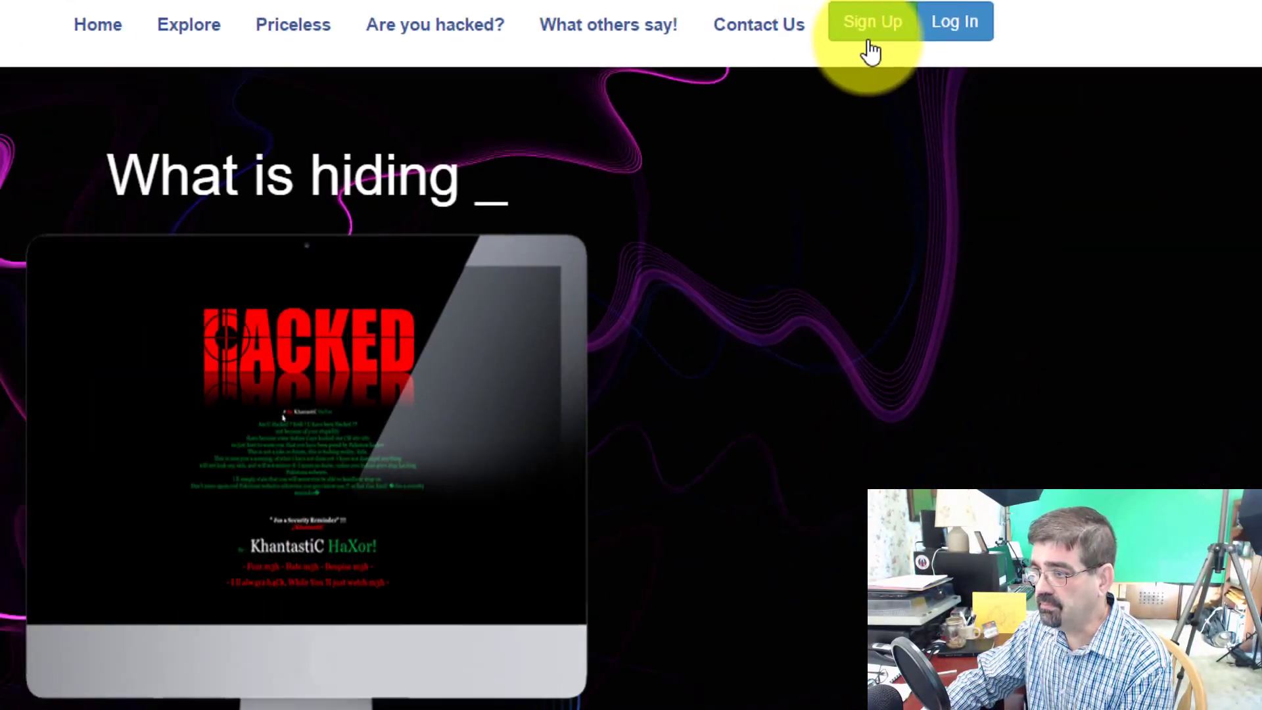
Open the free-trial sign-up form and enter the account holder's full name
click(871, 39)
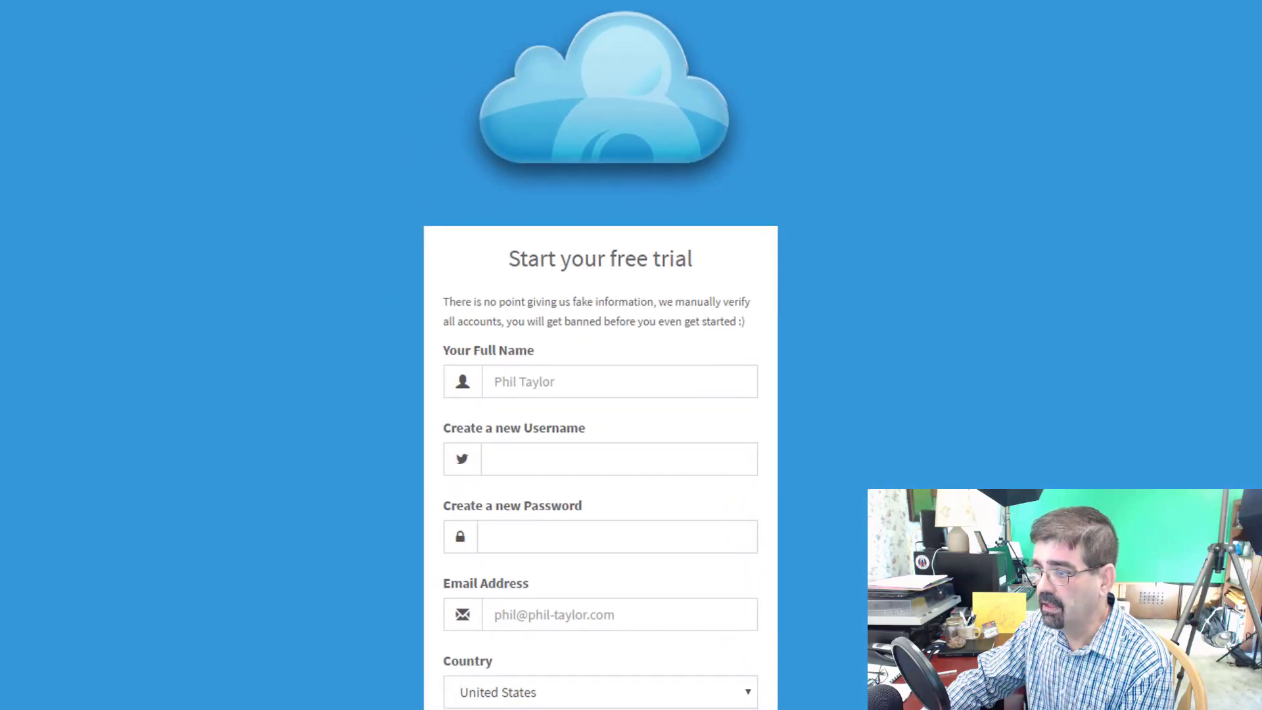
scroll(986, 26, down, 3)
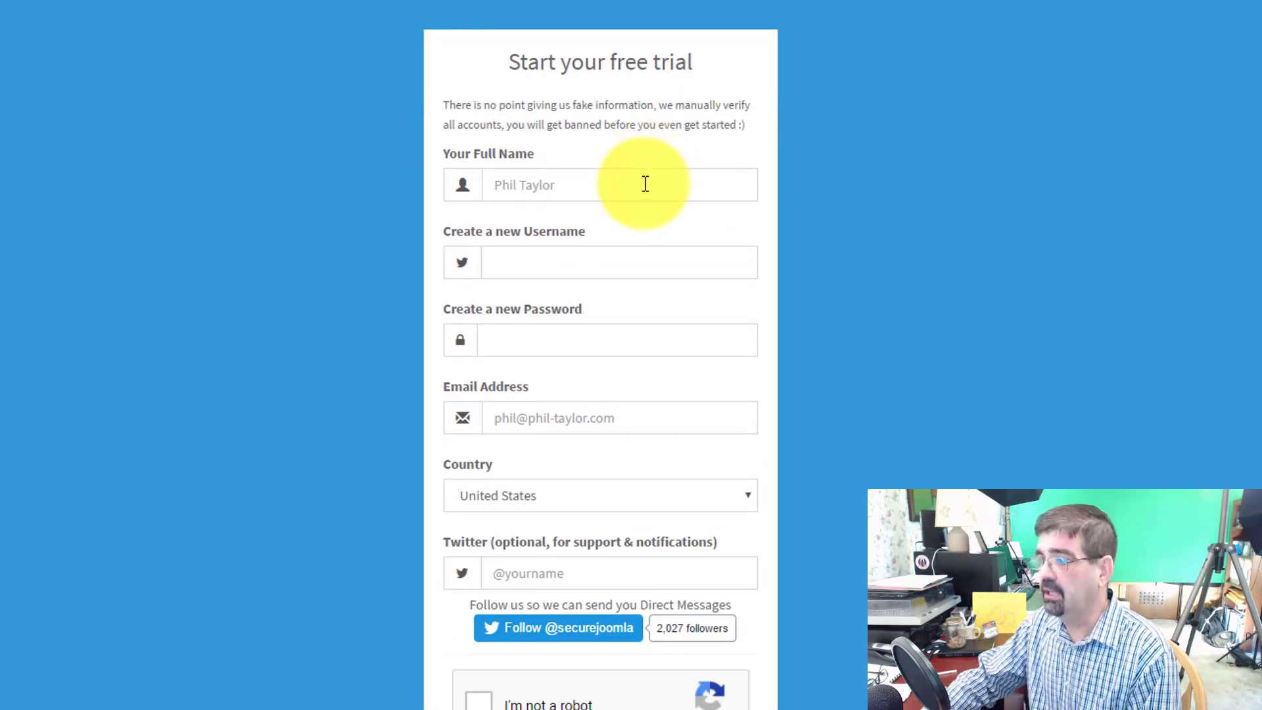
click(646, 183)
key(Tab)
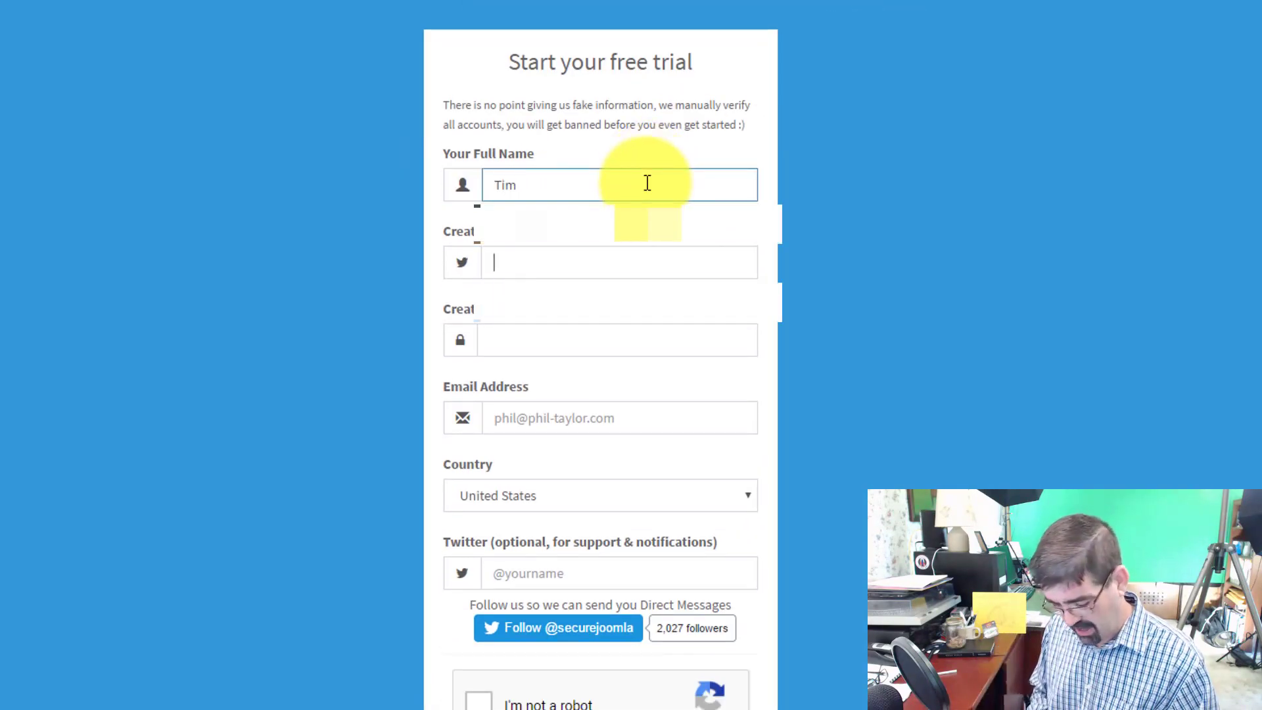
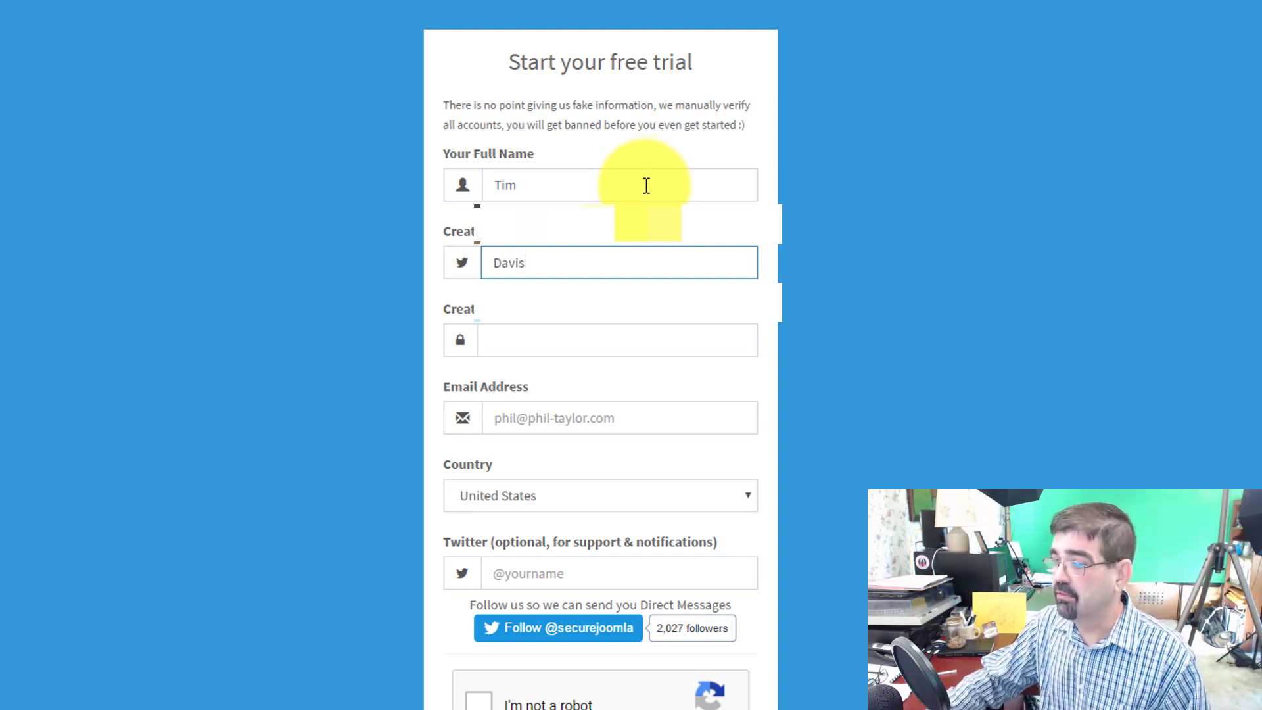
click(648, 183)
text(Davis)
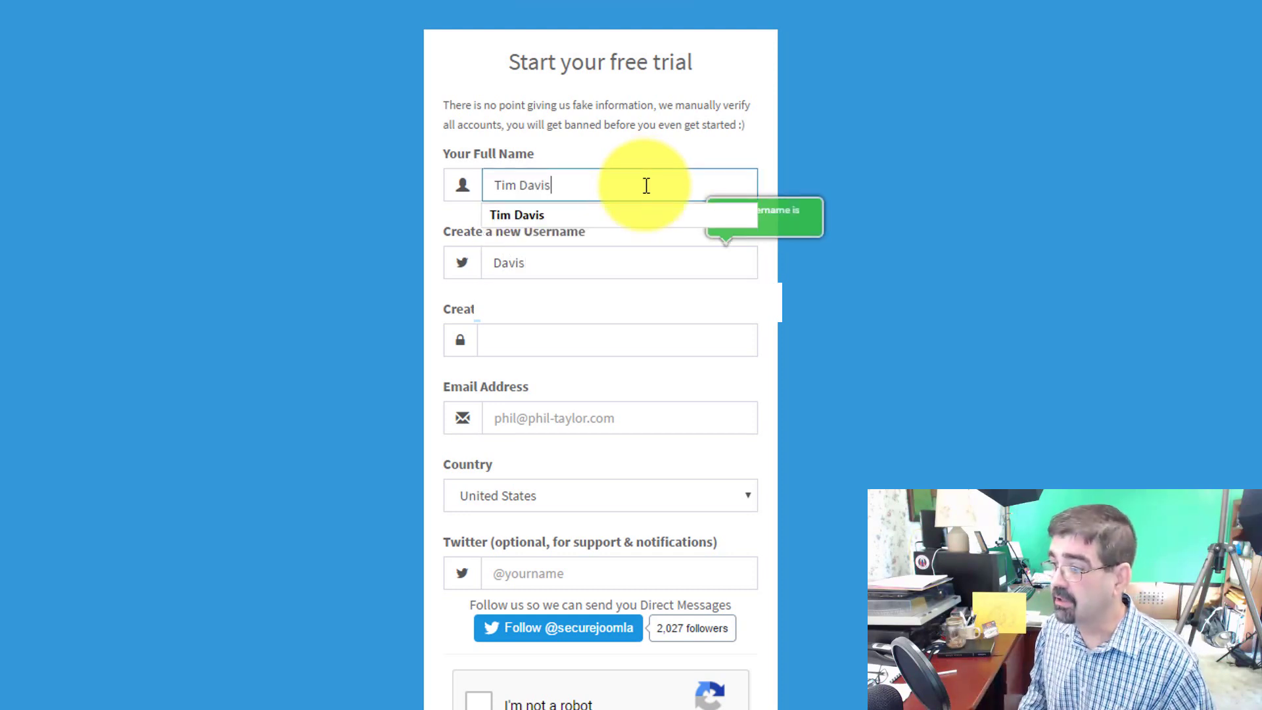
Enter an available username, a password and the e-mail address, and choose Croatia as the country
key(Tab)
text(cy)
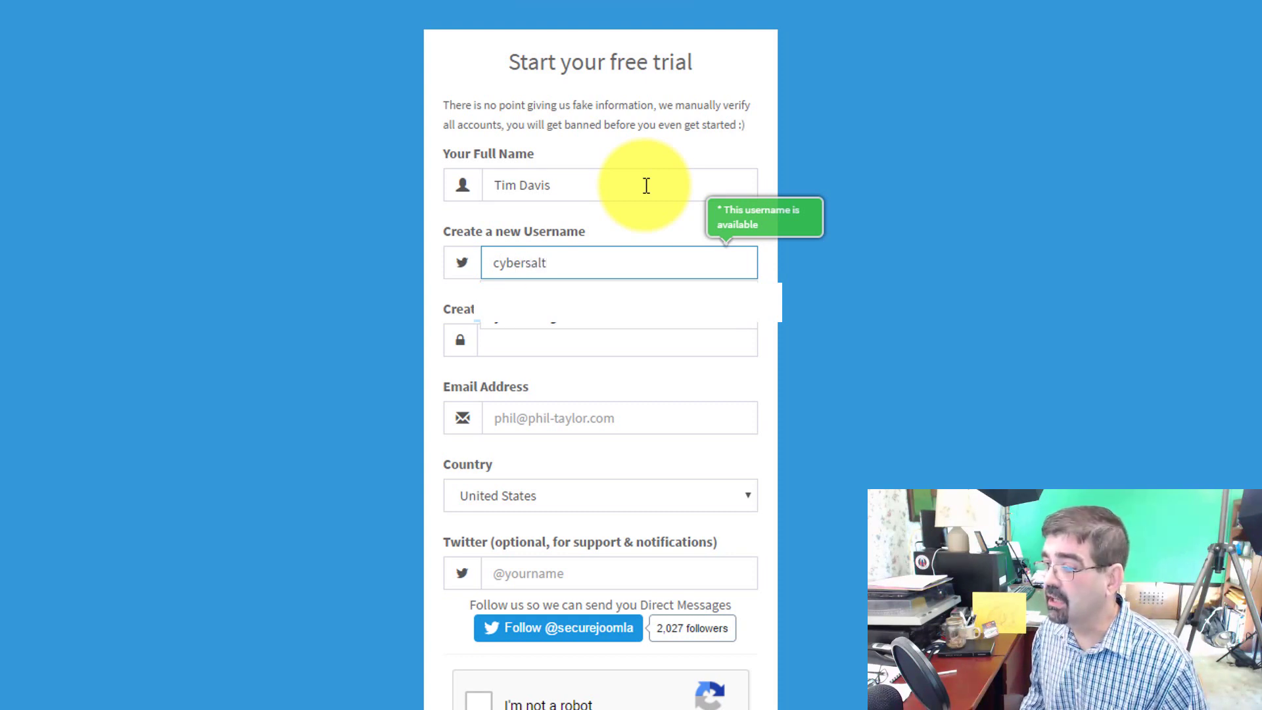
key(Tab)
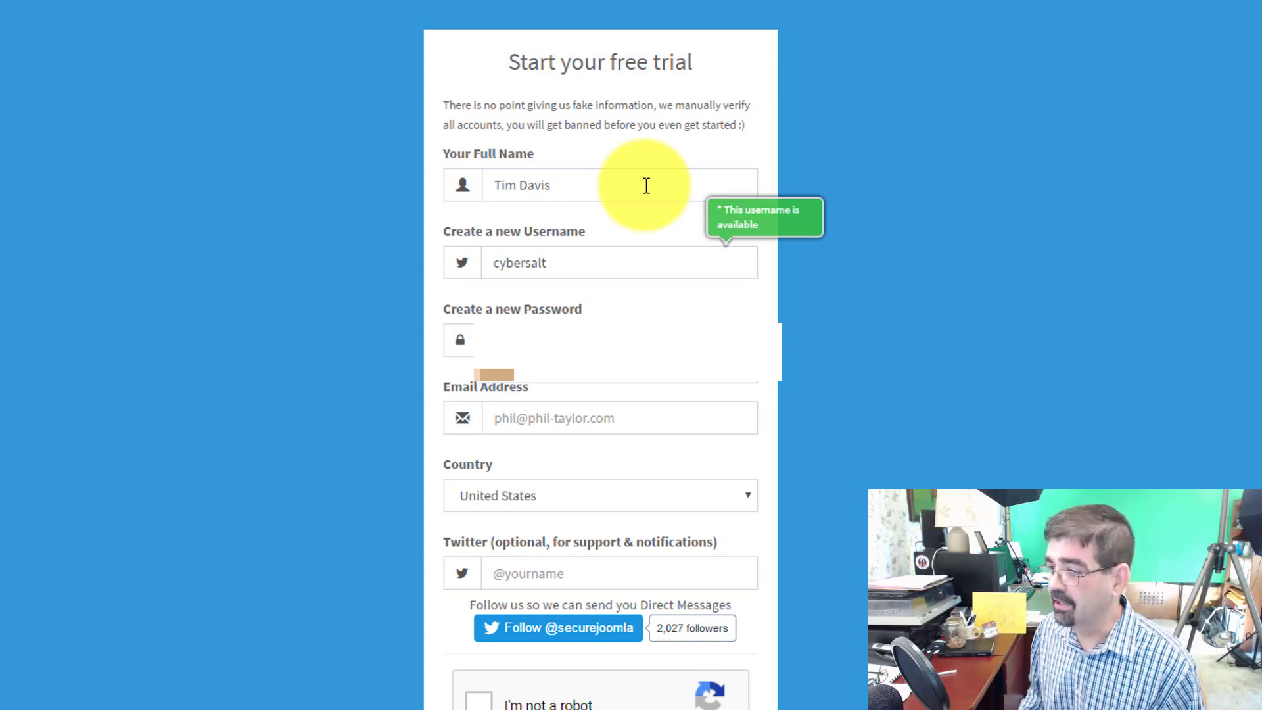
key(Tab)
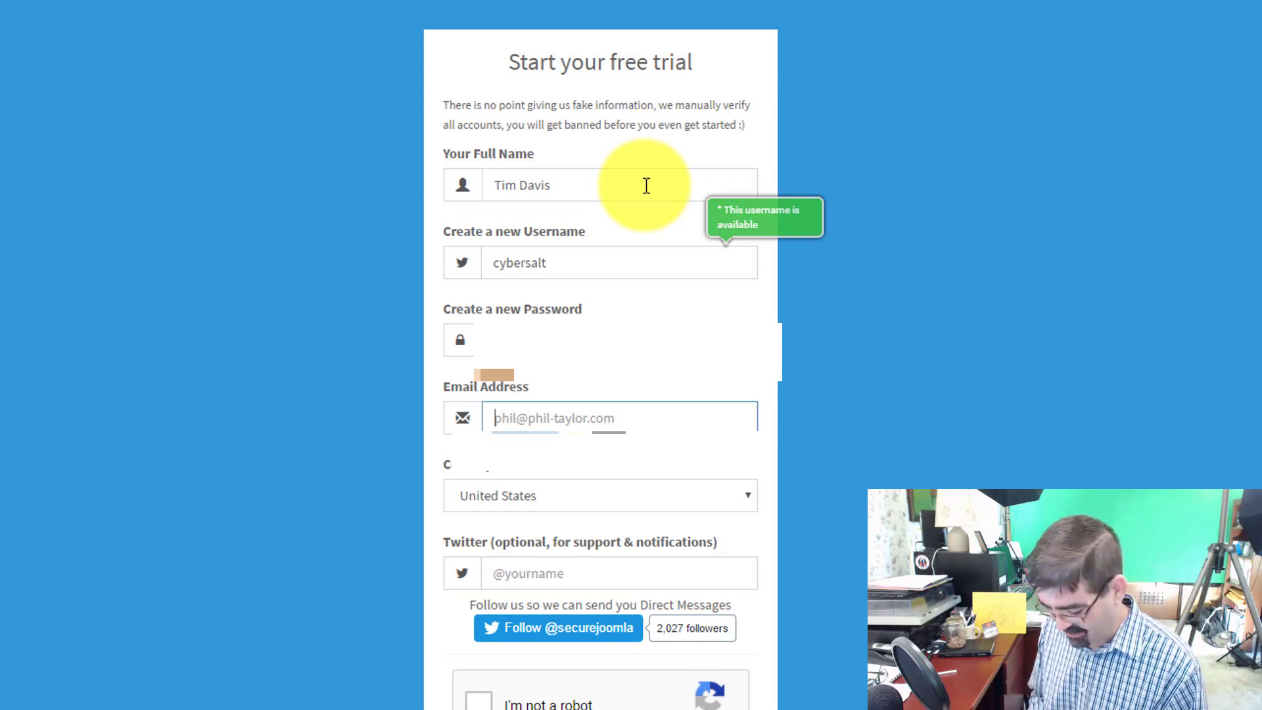
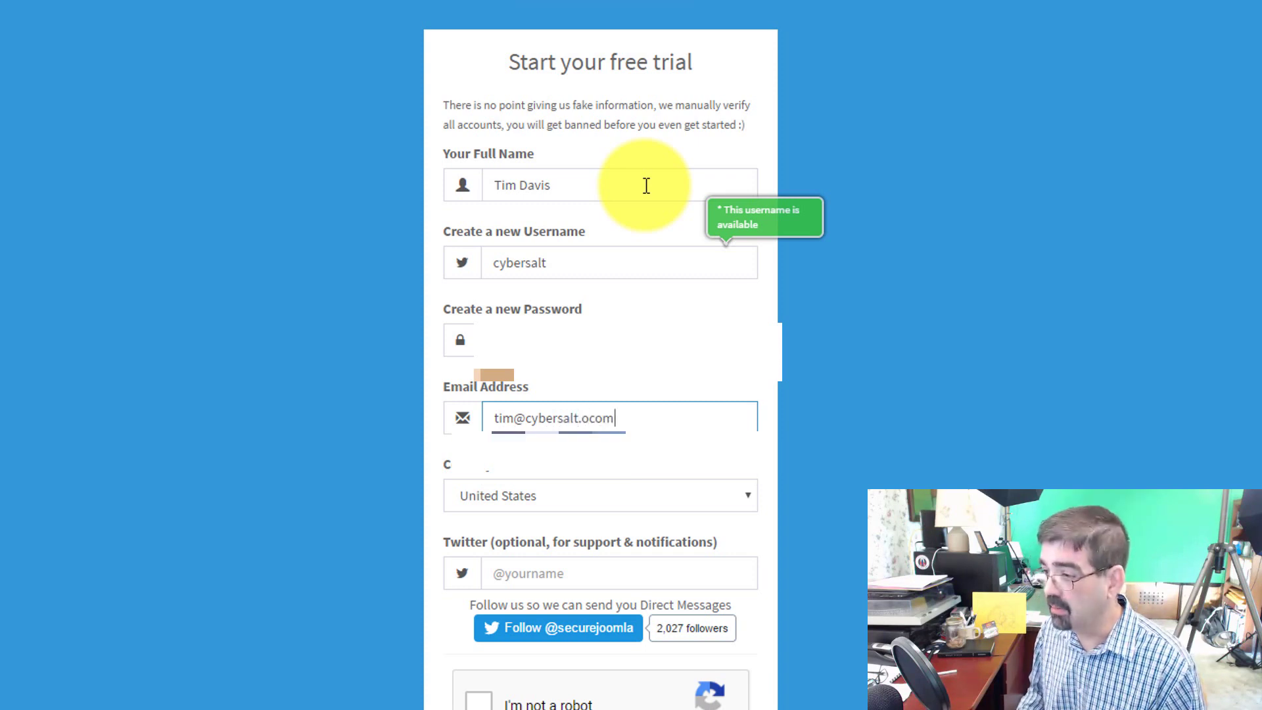
text(c)
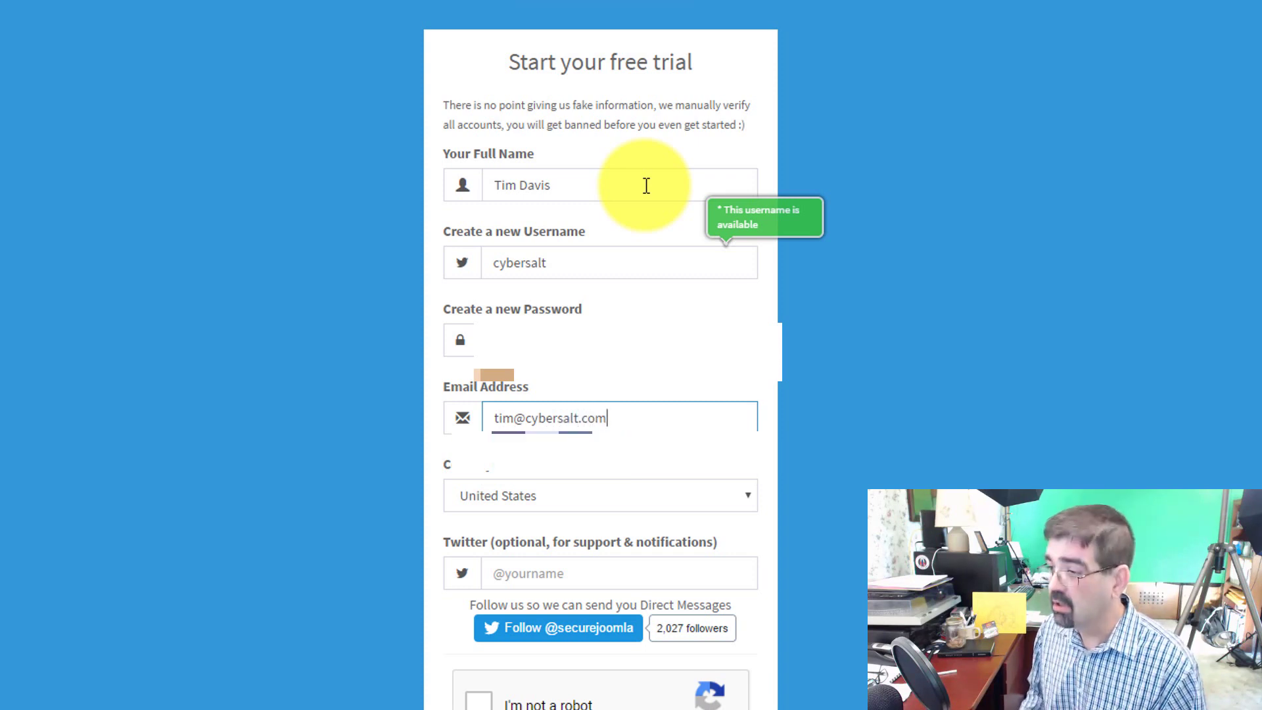
key(Tab)
text(cr)
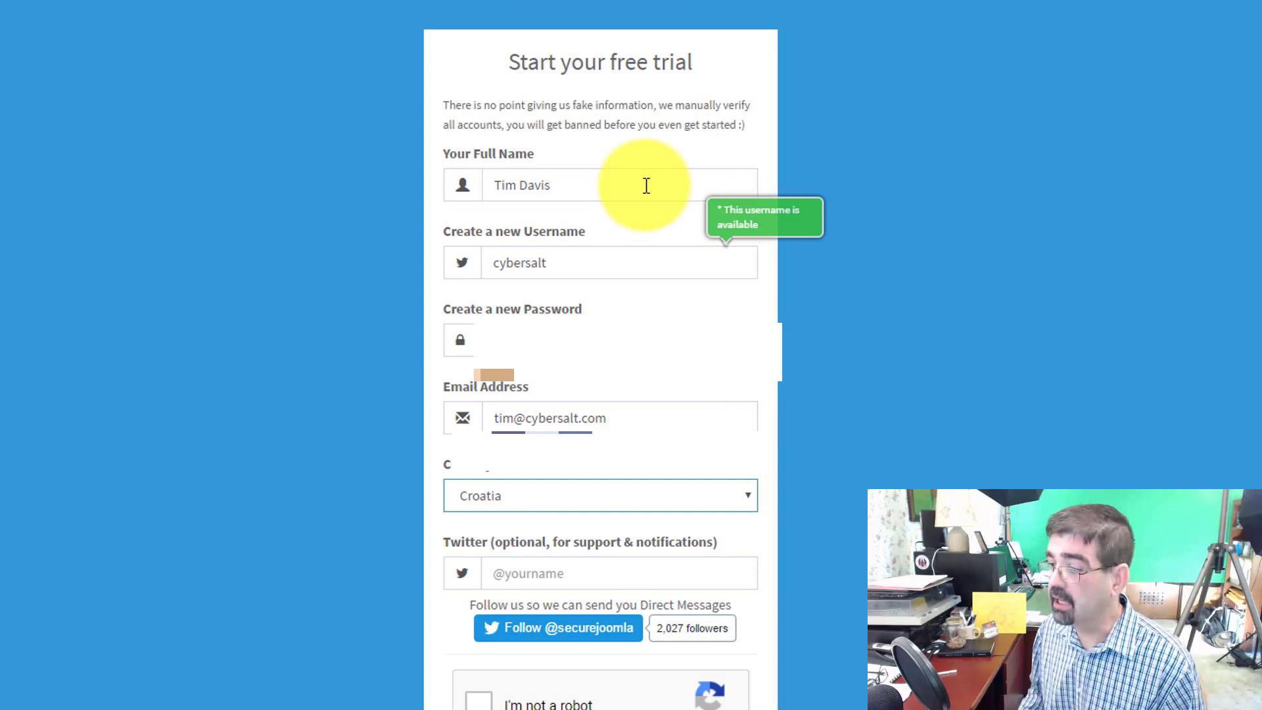
text(c)
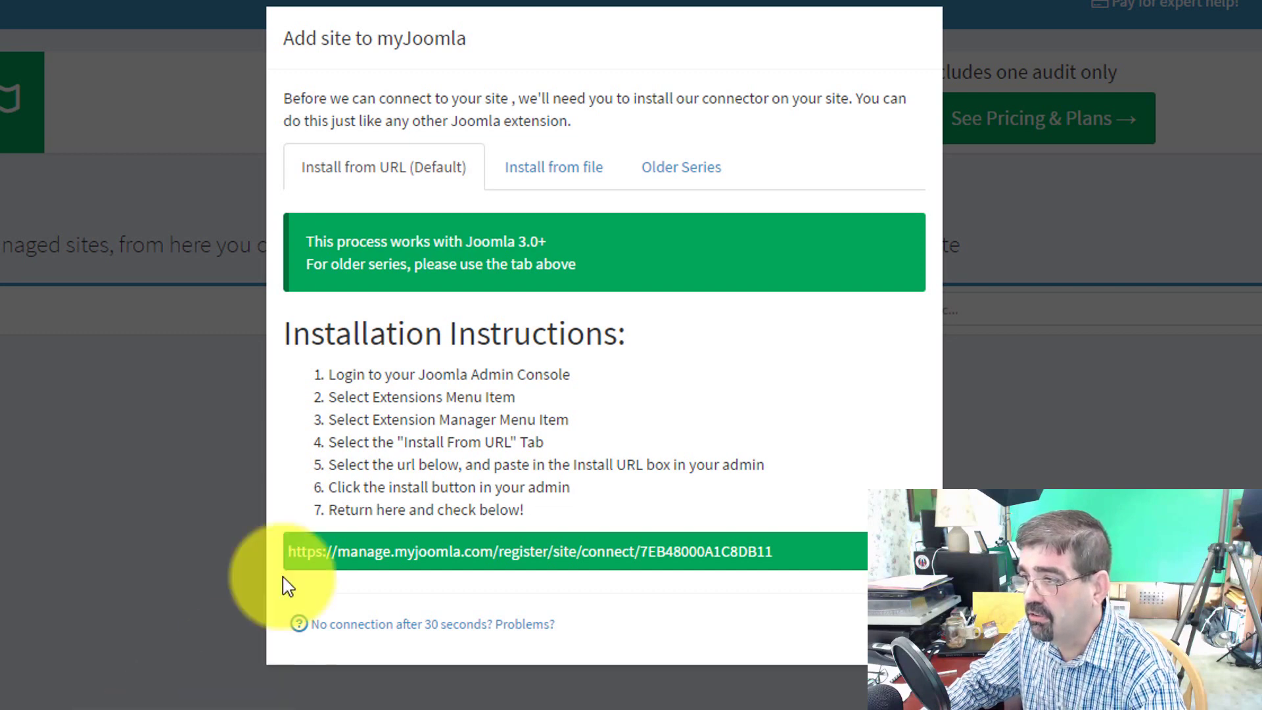
Review the Install from file and Older Series options, then launch the connection wizard
click(560, 176)
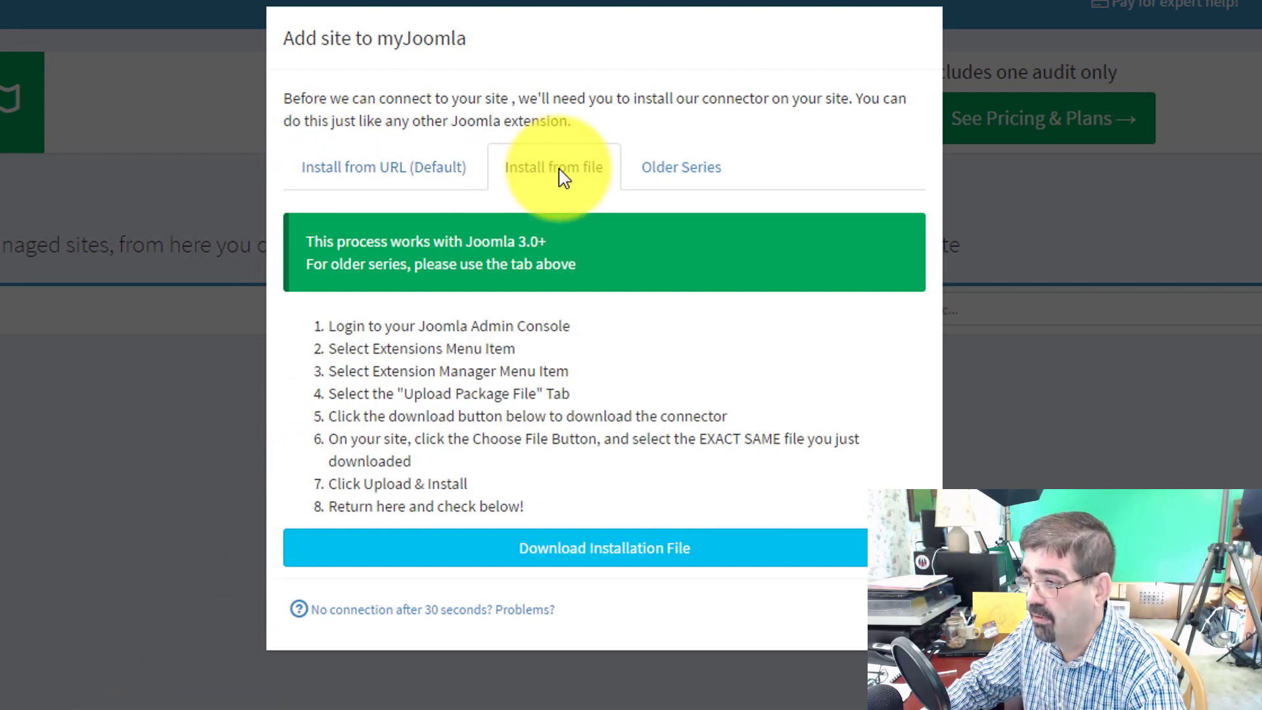
click(664, 175)
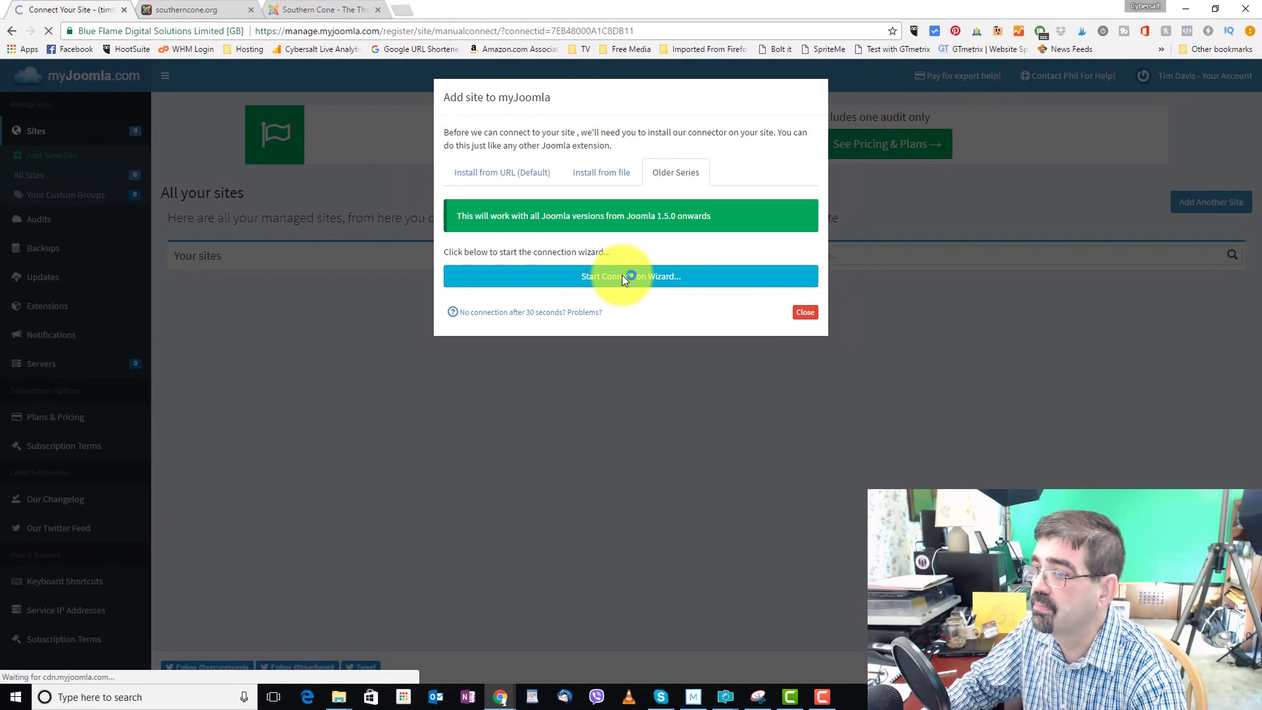
click(591, 349)
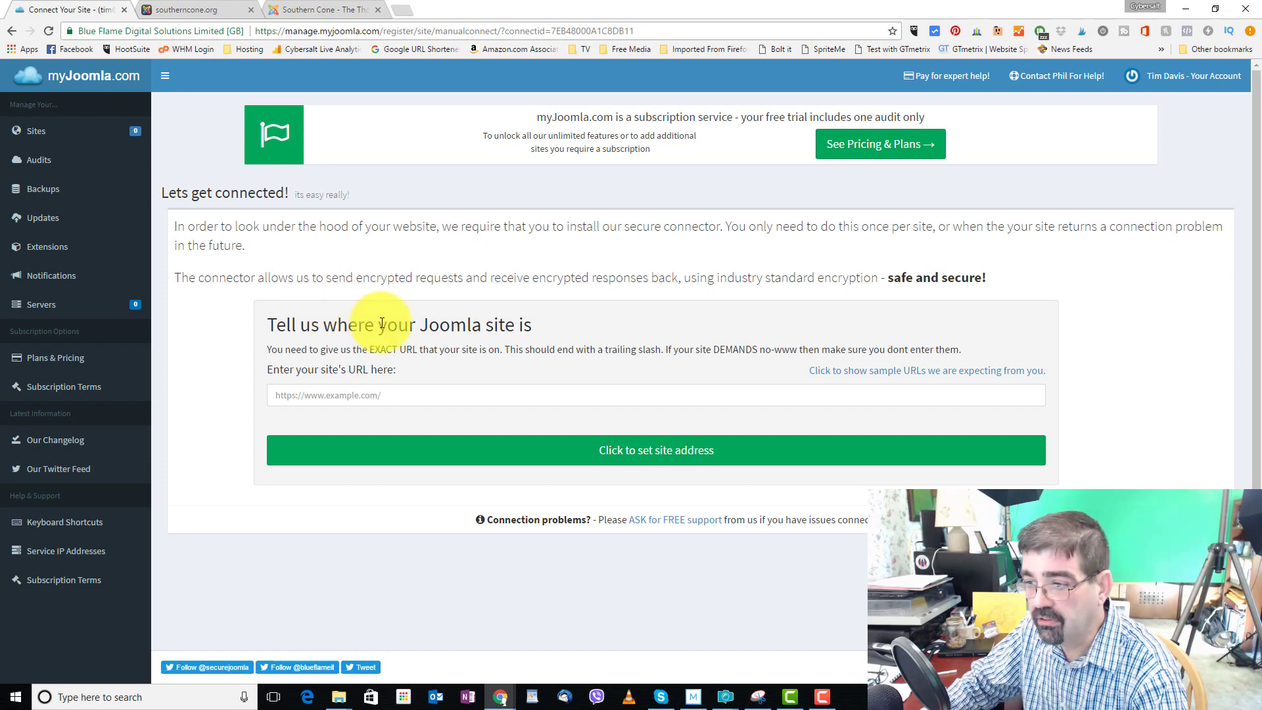
click(186, 11)
click(248, 32)
right_click(248, 32)
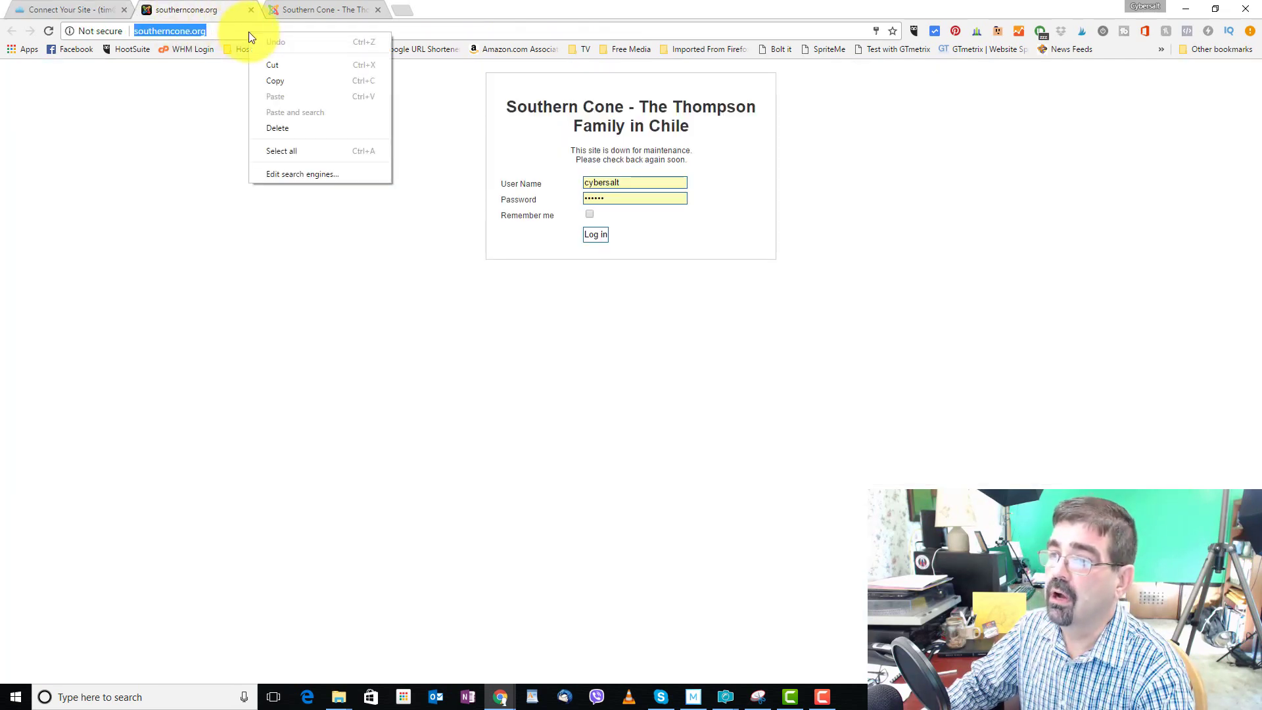
click(277, 81)
click(90, 13)
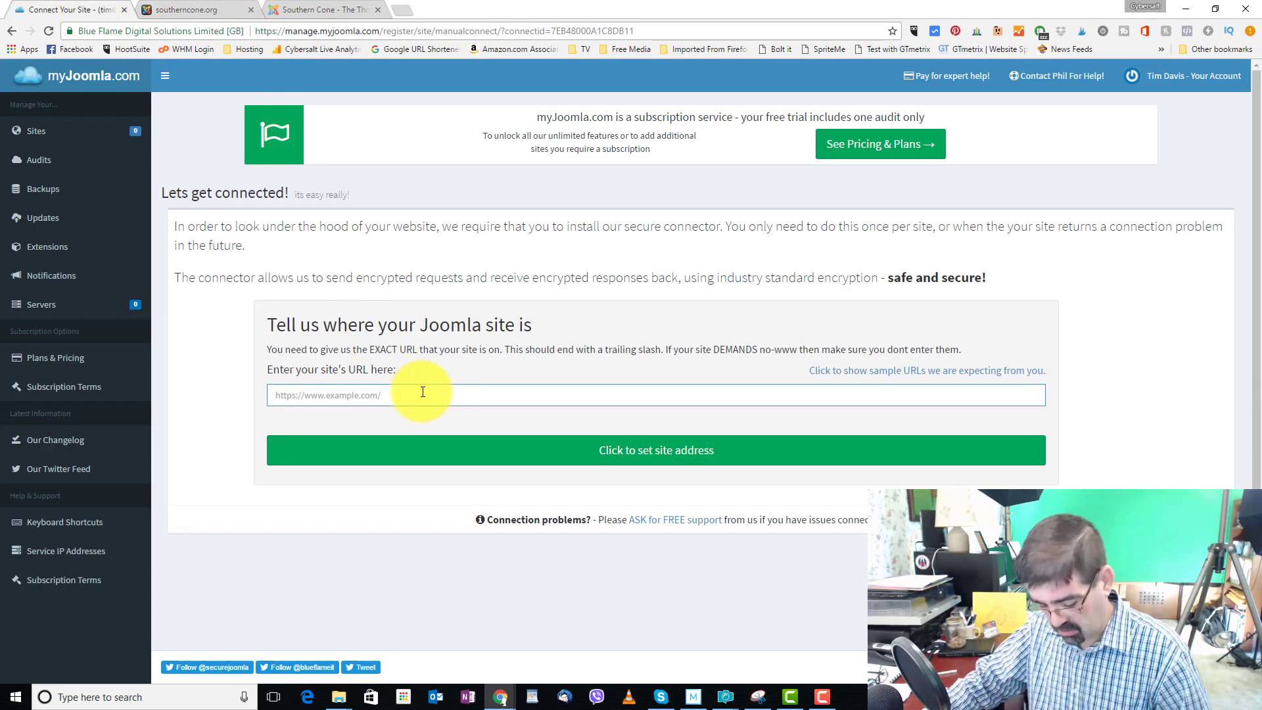
key(ctrl+v)
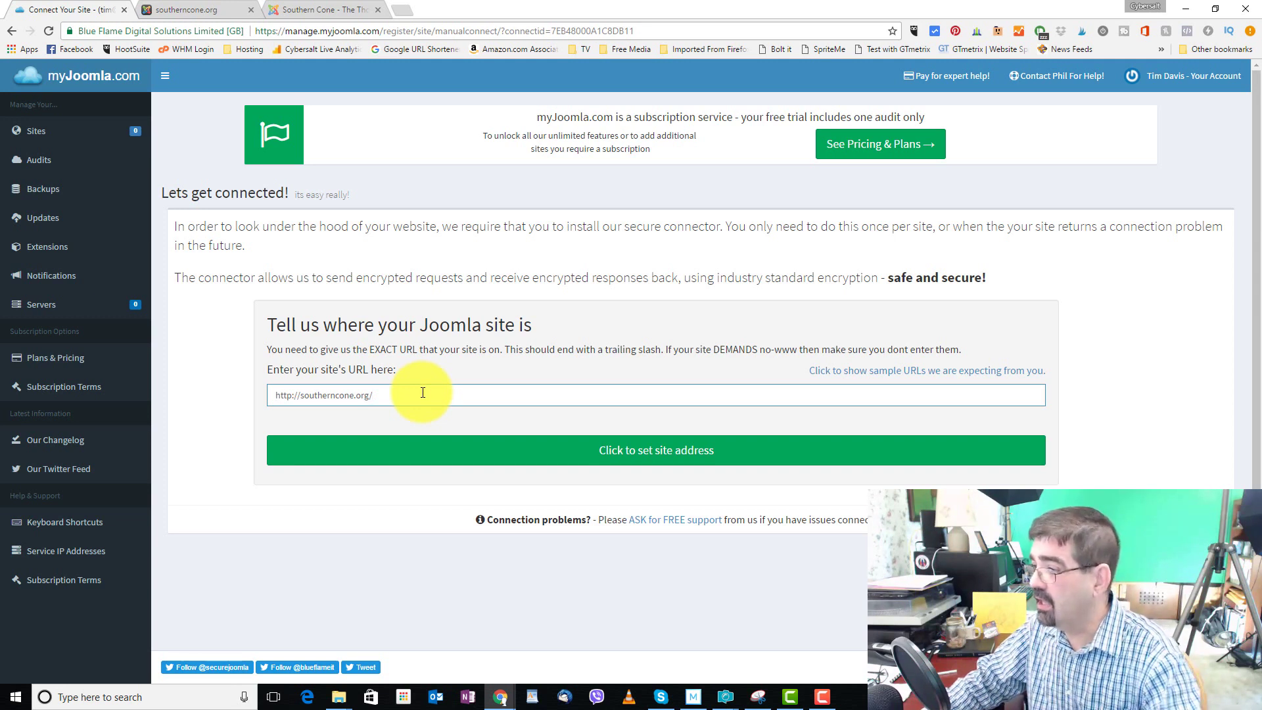
click(666, 456)
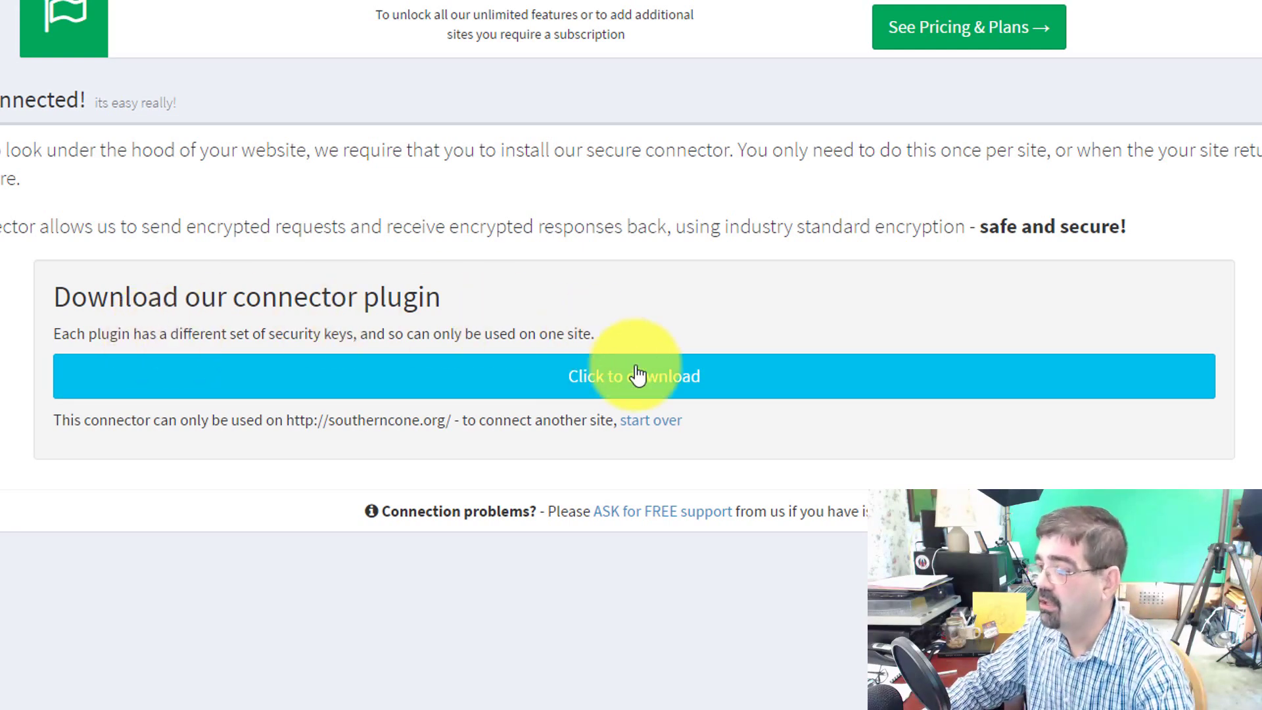
Download and save the southerncone.org connector zip, then advance to the Sanity Check step
click(648, 388)
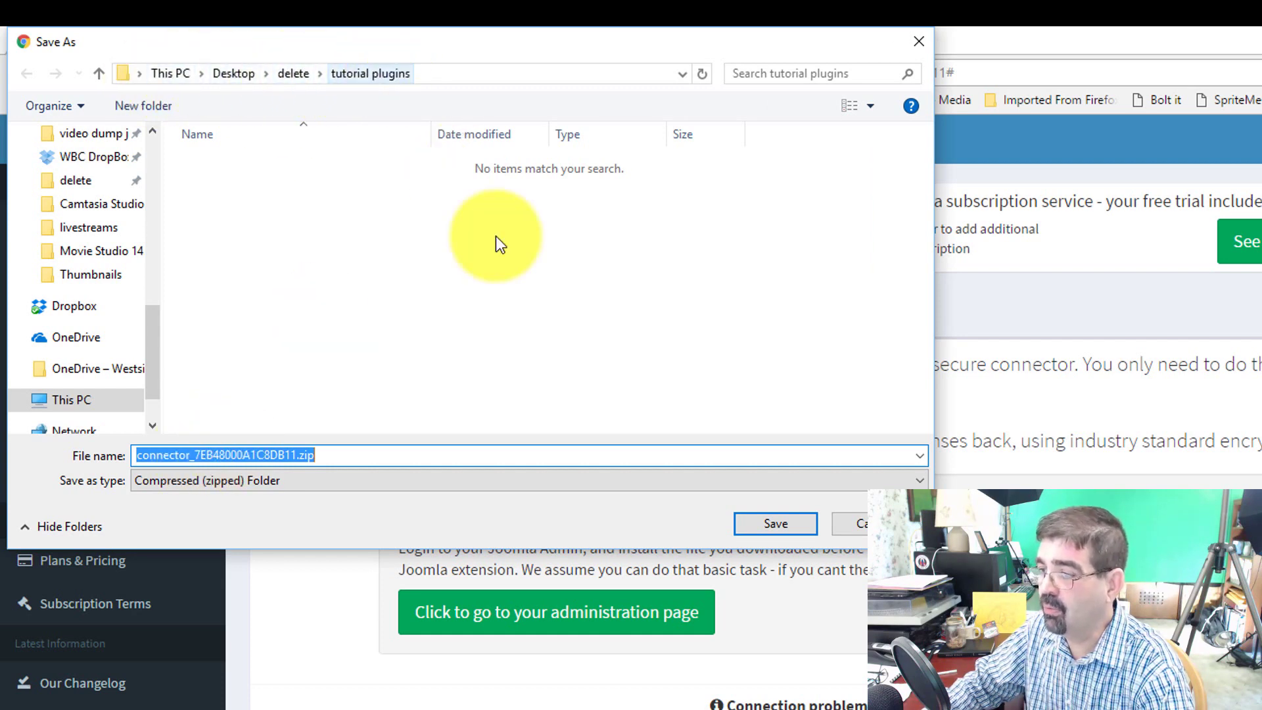
click(777, 526)
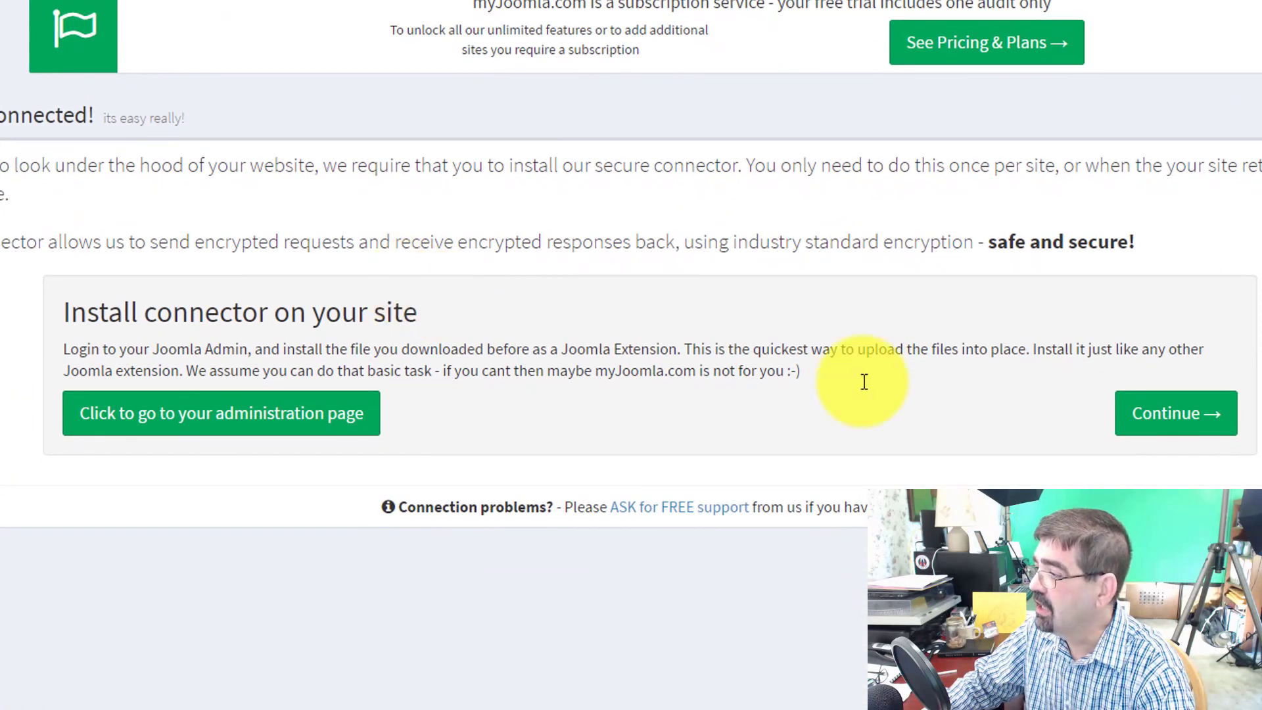
click(1186, 435)
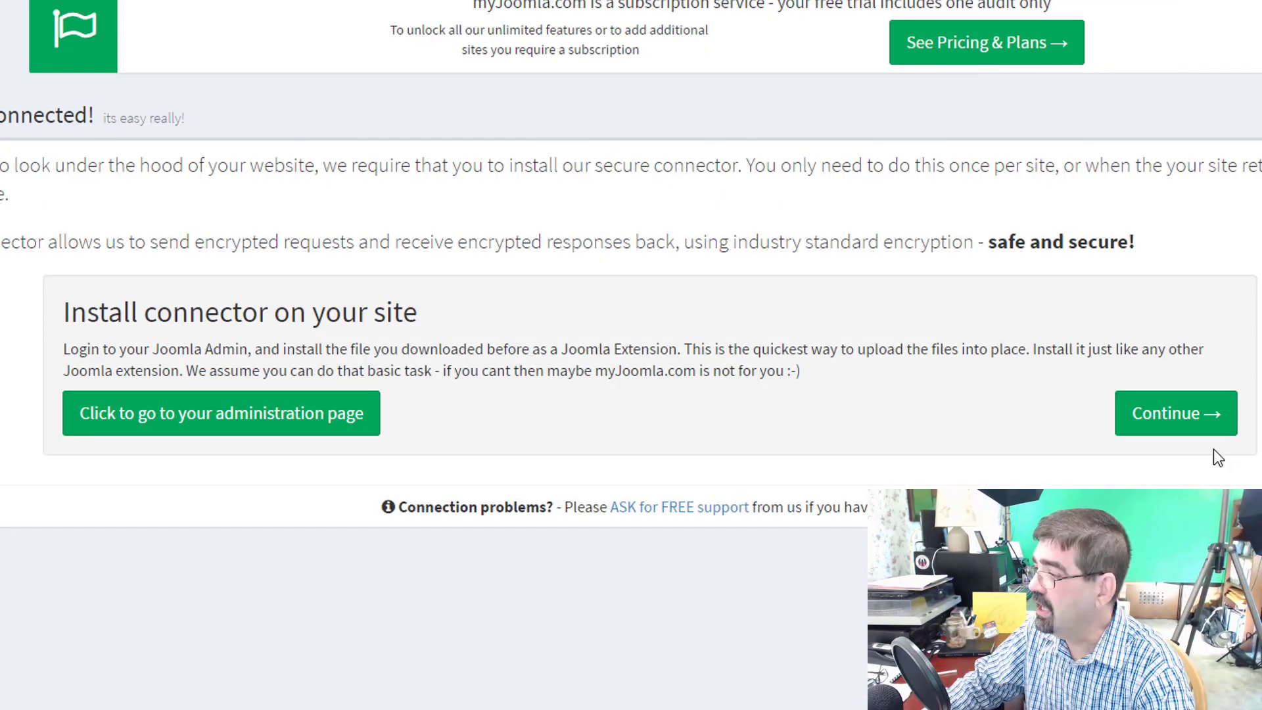
click(1176, 413)
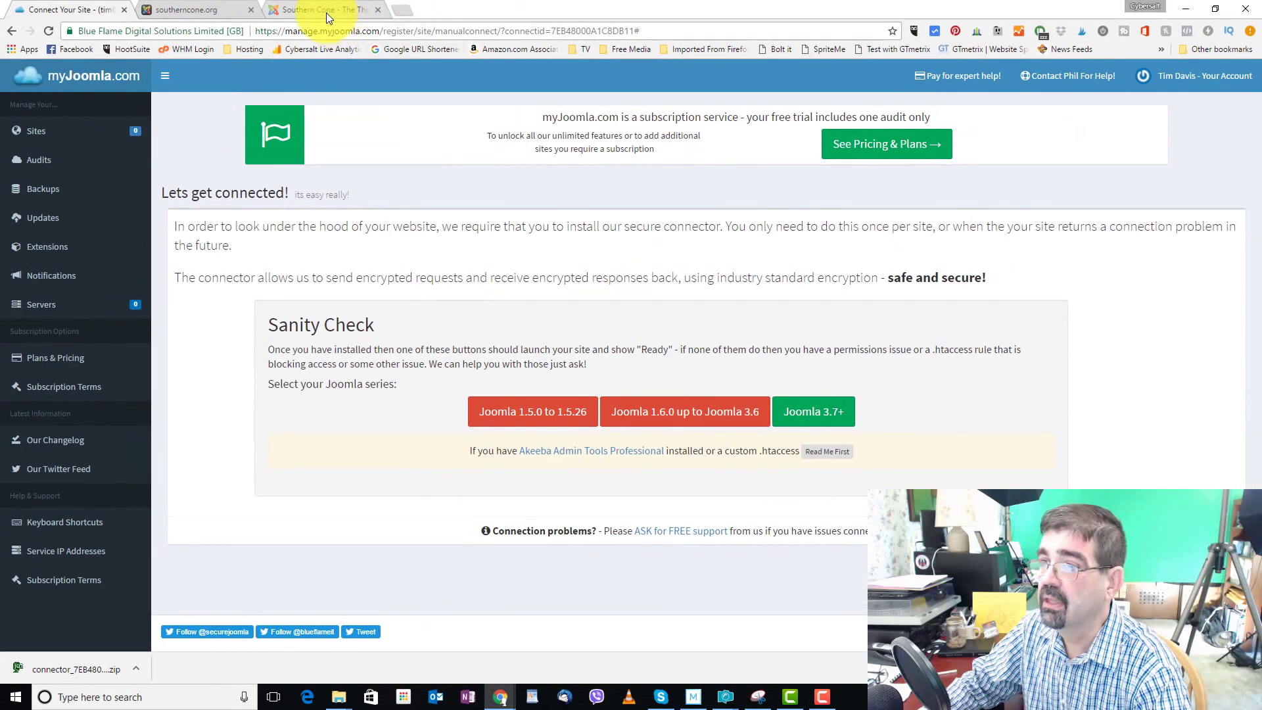
Install the connector zip from Desktop\delete\tutorial plugins through the Joomla Extension Manager
click(326, 13)
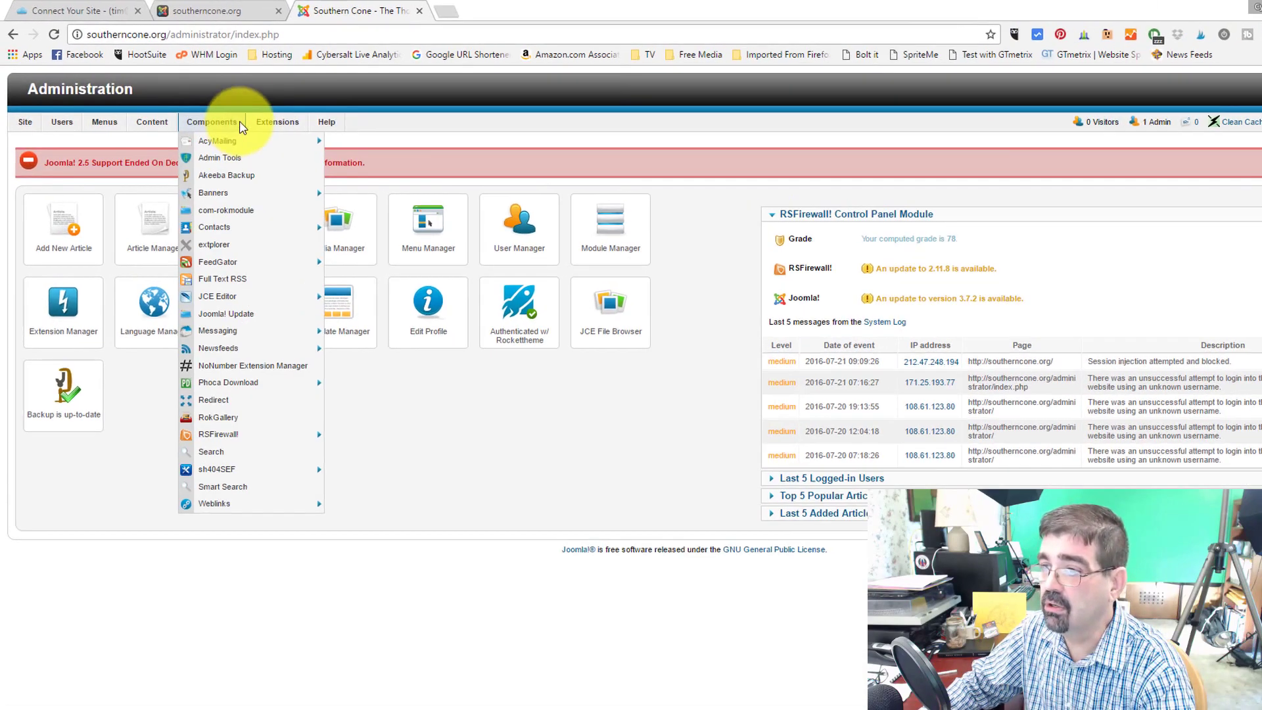
mouse_move(235, 109)
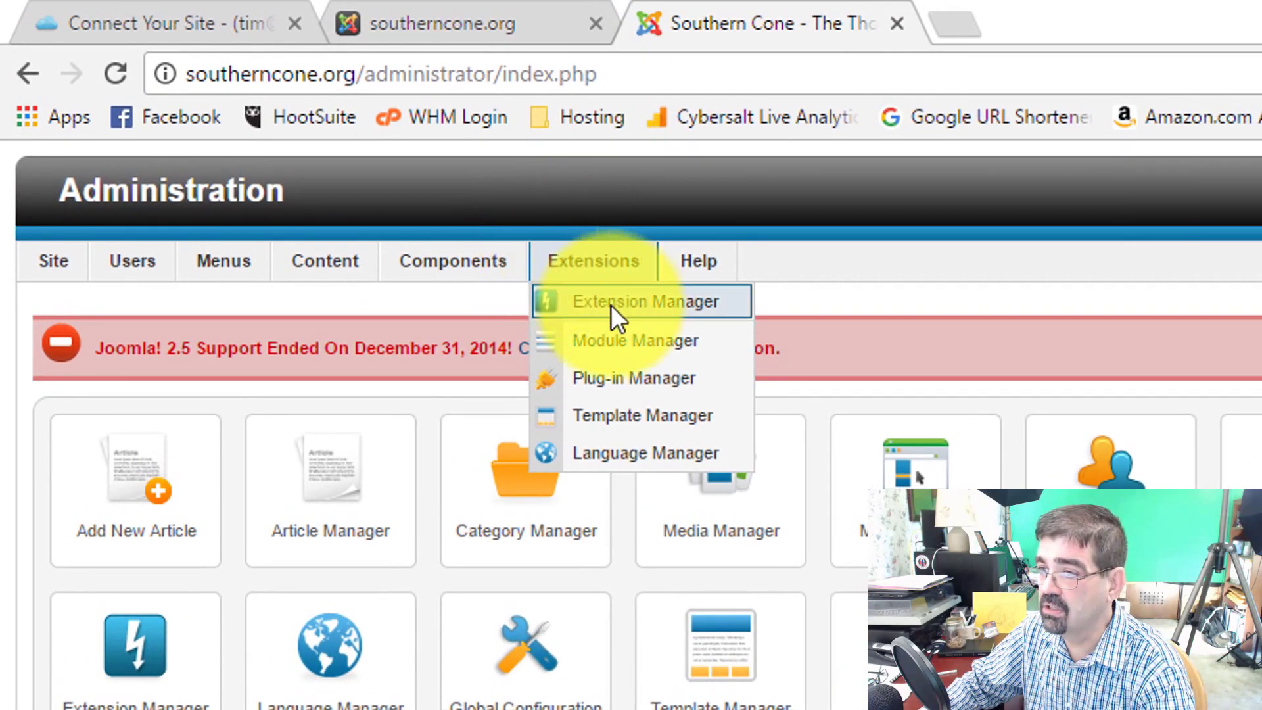
click(610, 304)
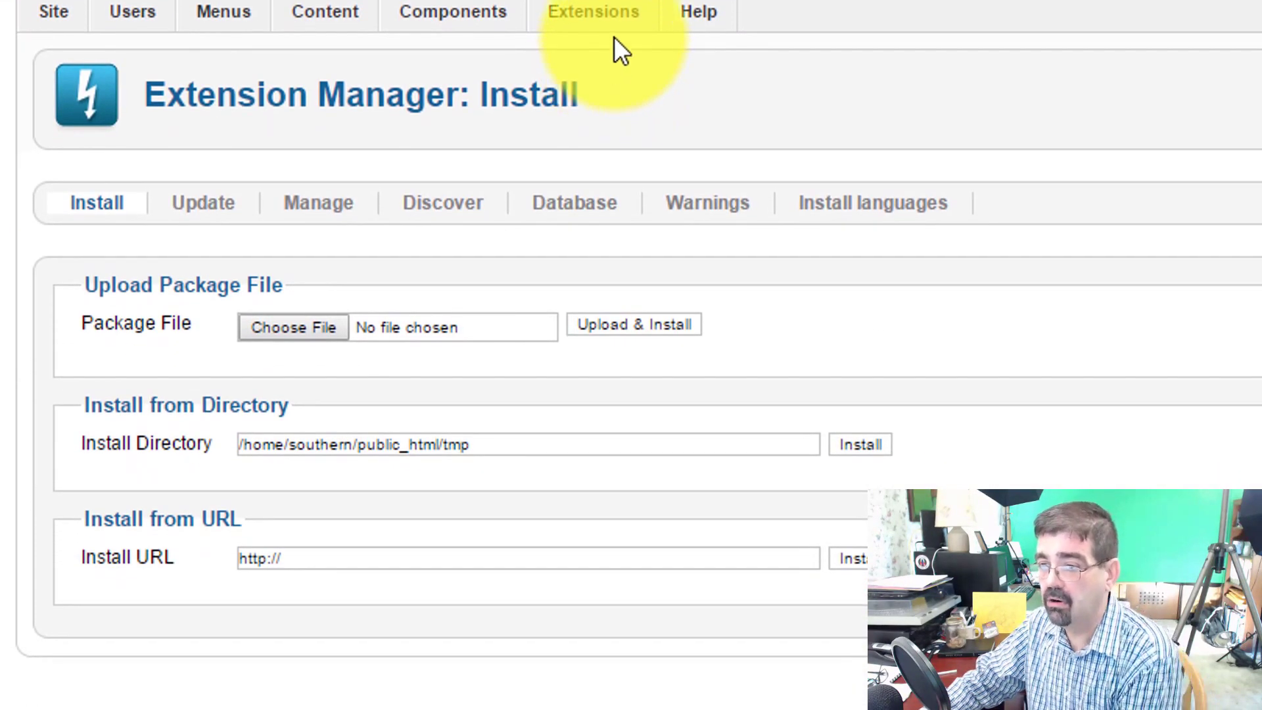
click(294, 326)
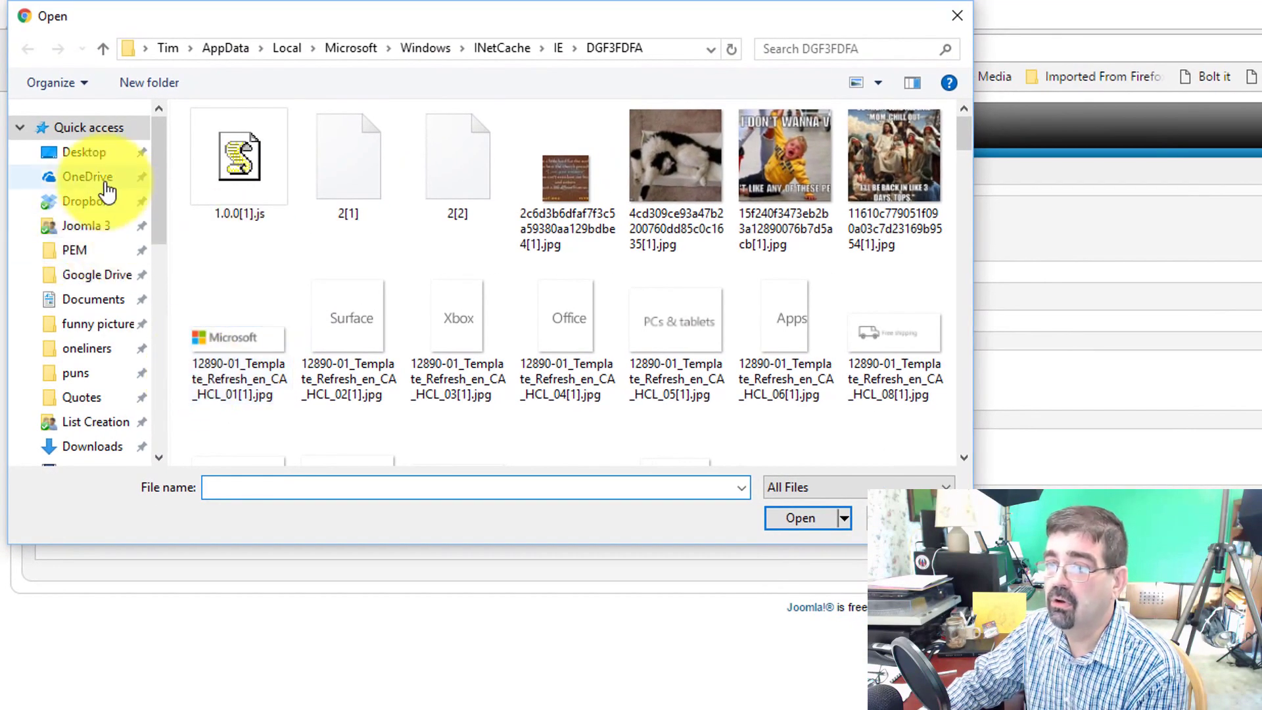
click(84, 154)
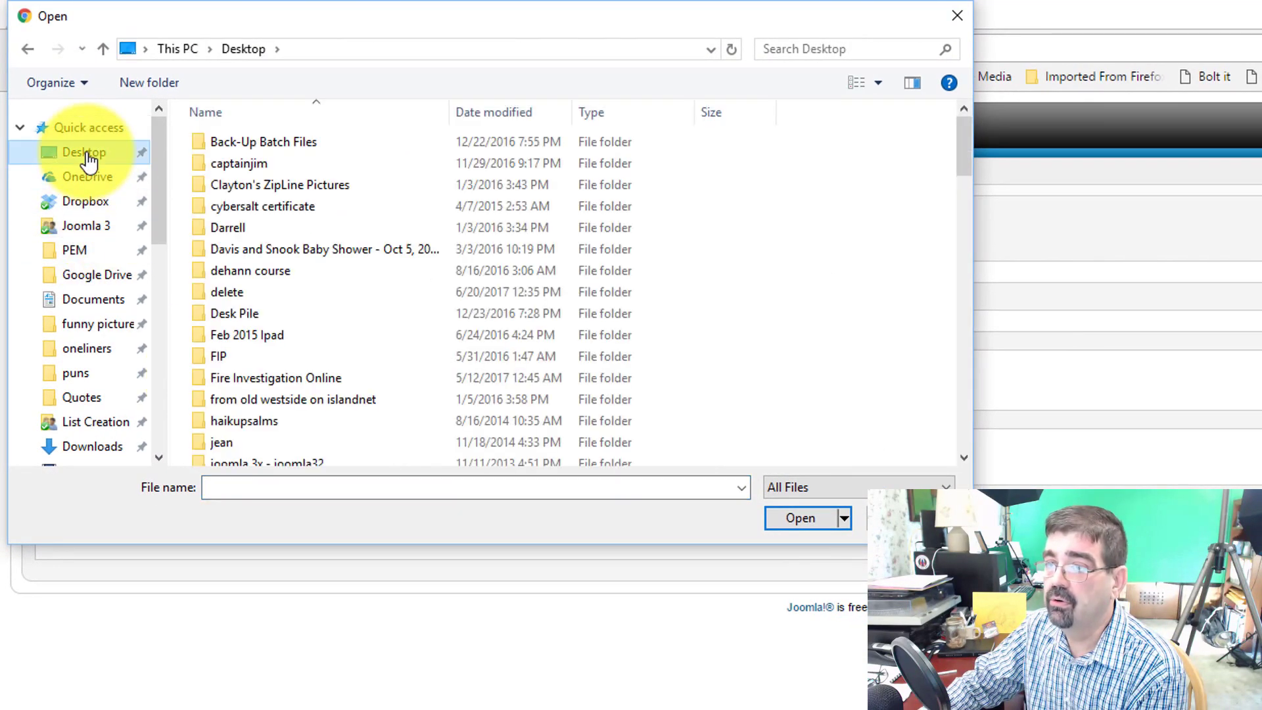
double_click(227, 290)
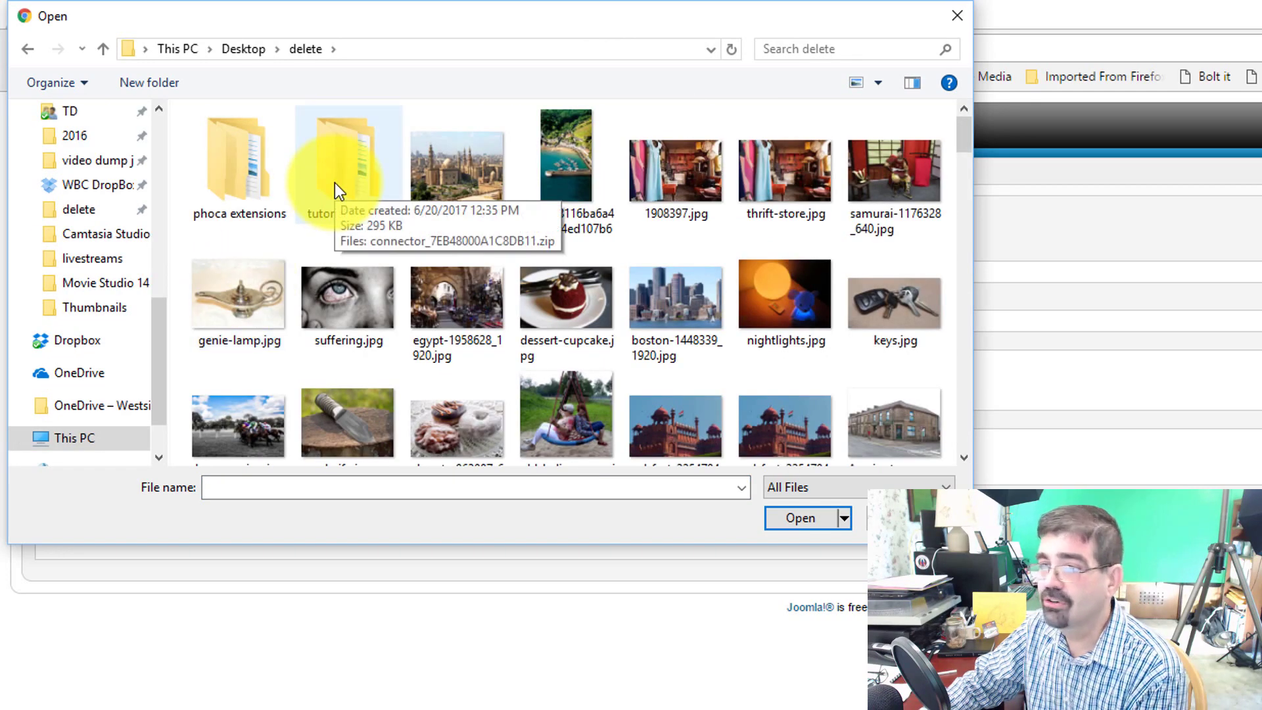
double_click(334, 183)
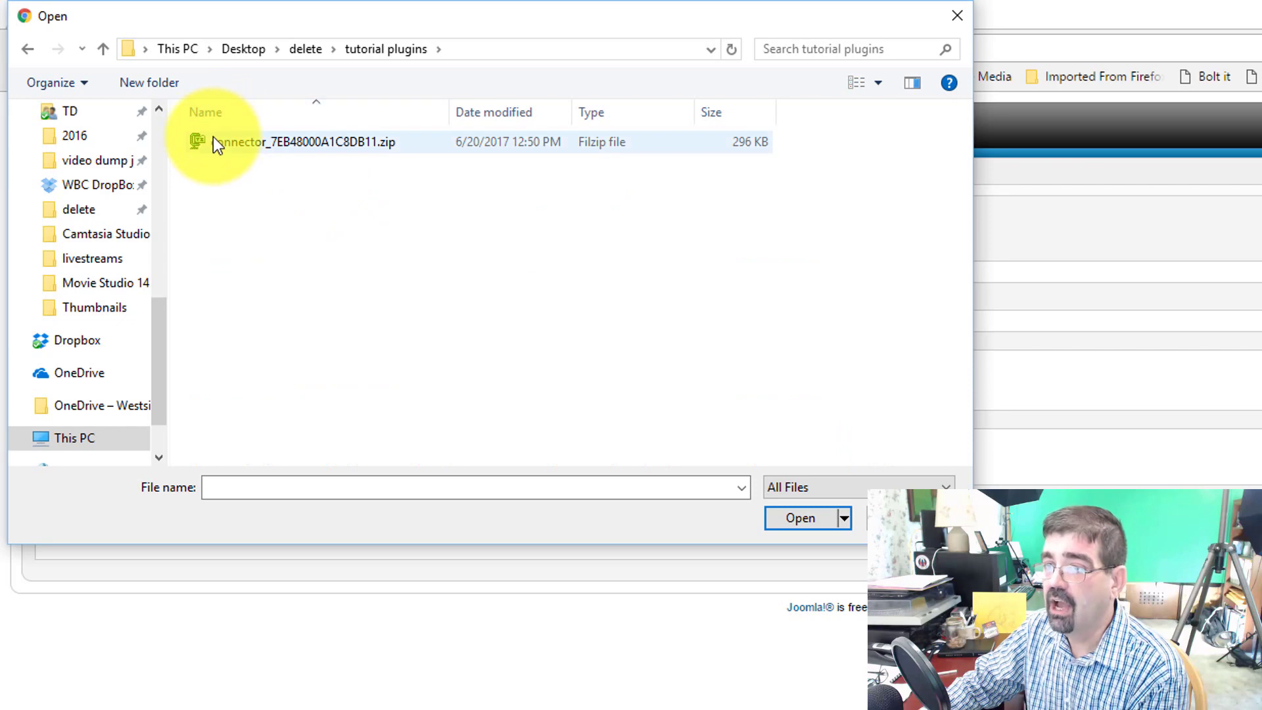
click(213, 137)
click(802, 520)
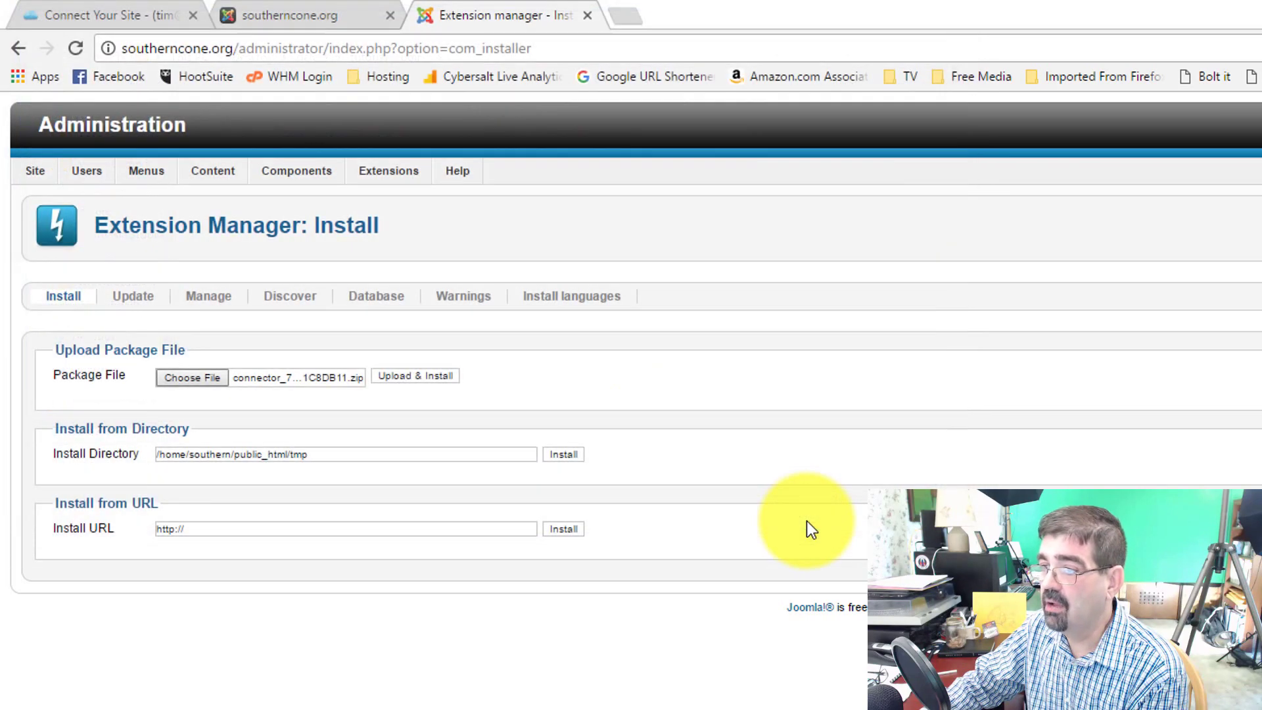
click(417, 384)
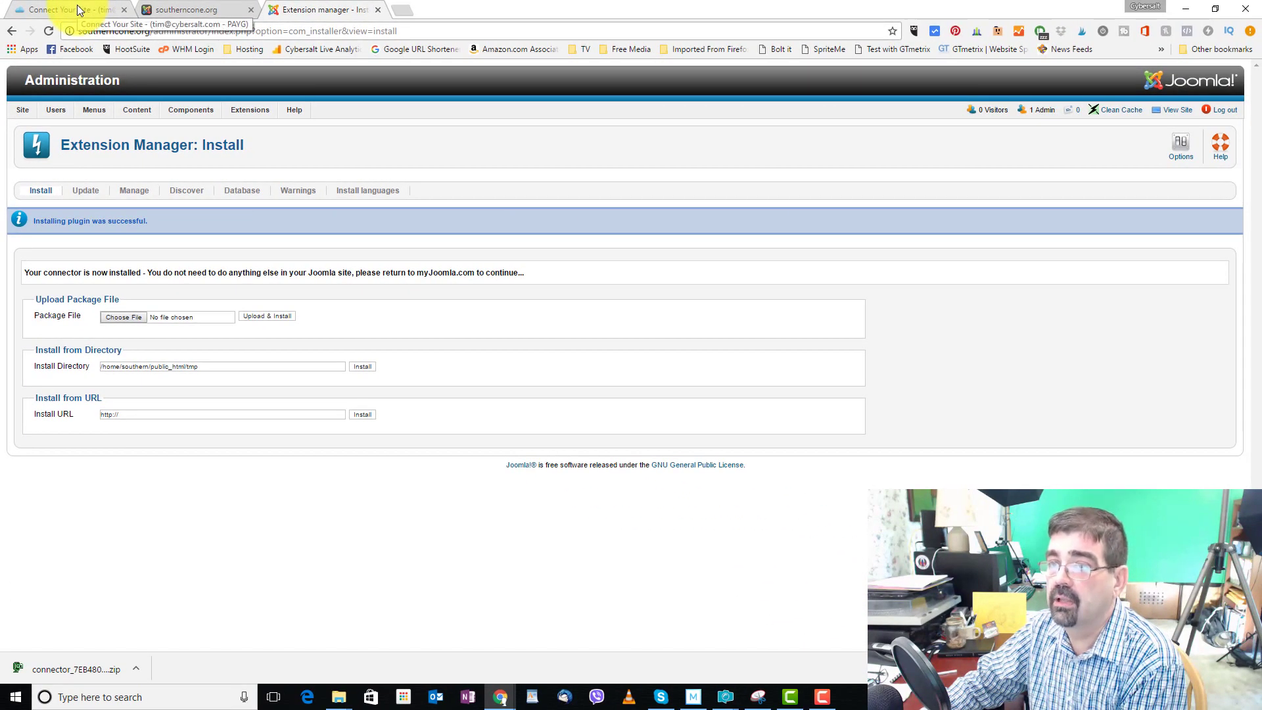
Test the Joomla 1.6–3.6 connector, confirm it replies Ready, and verify the encrypted connection
click(77, 10)
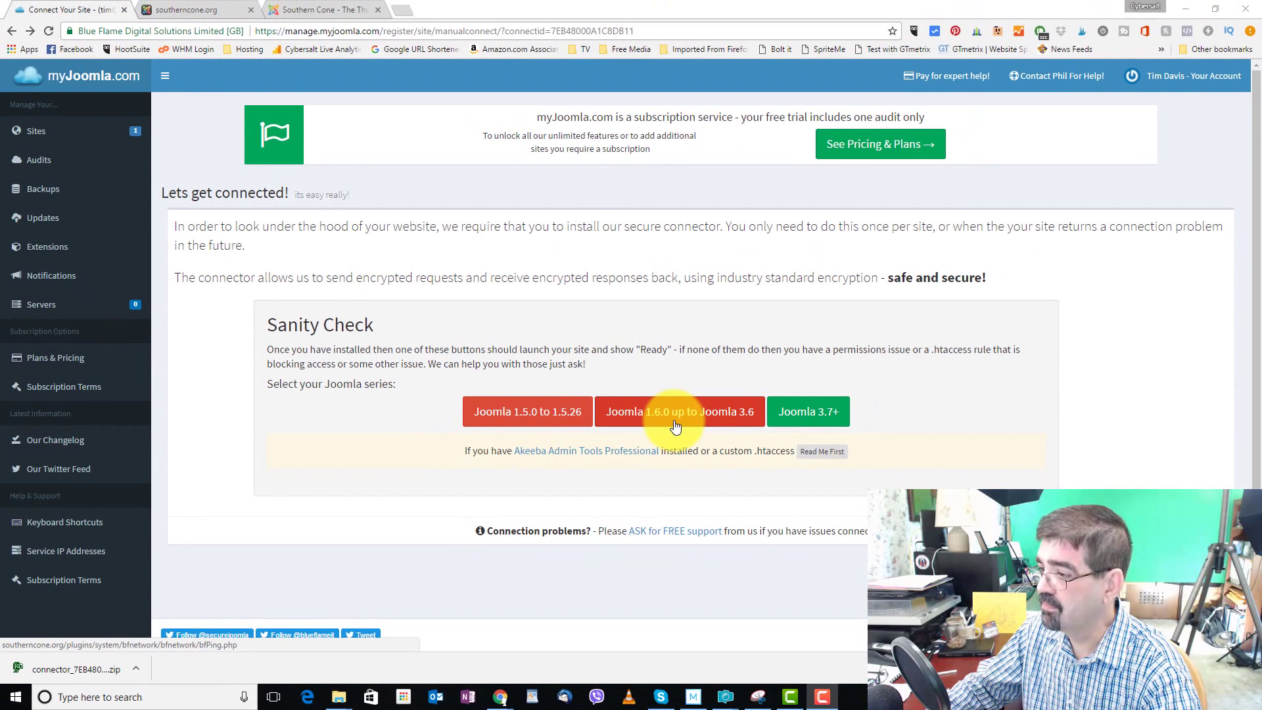
click(651, 445)
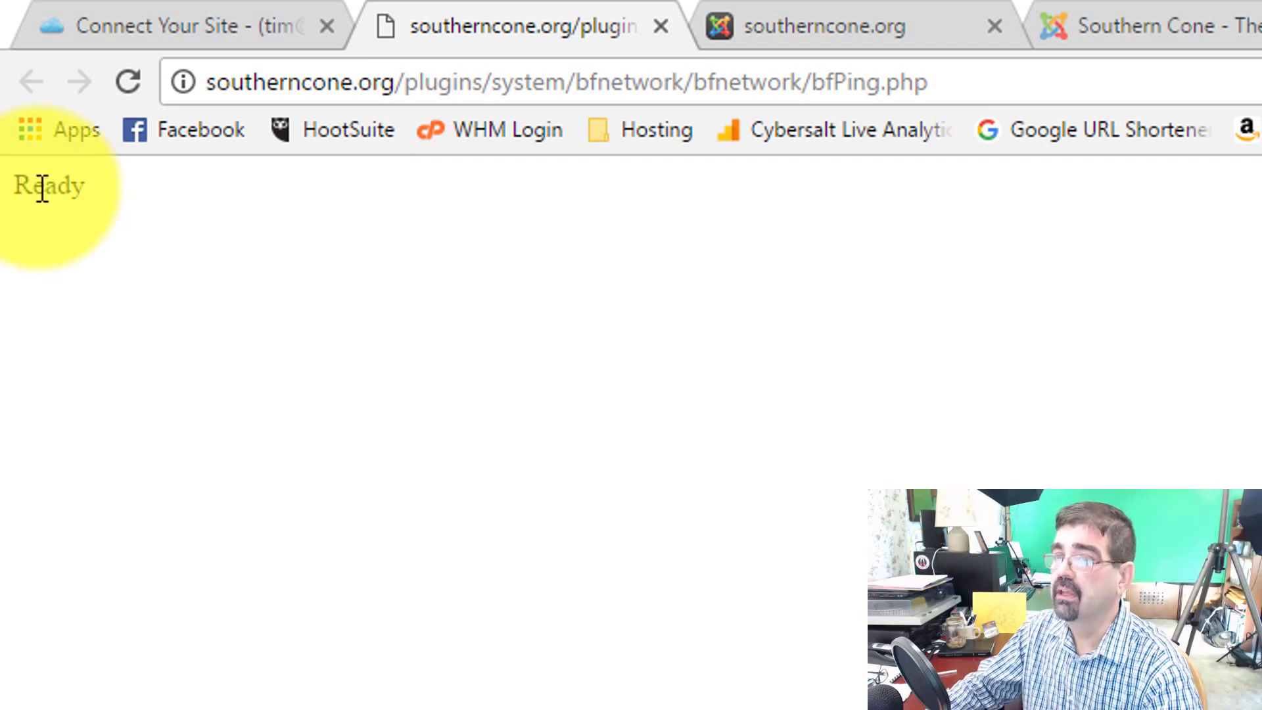
click(146, 25)
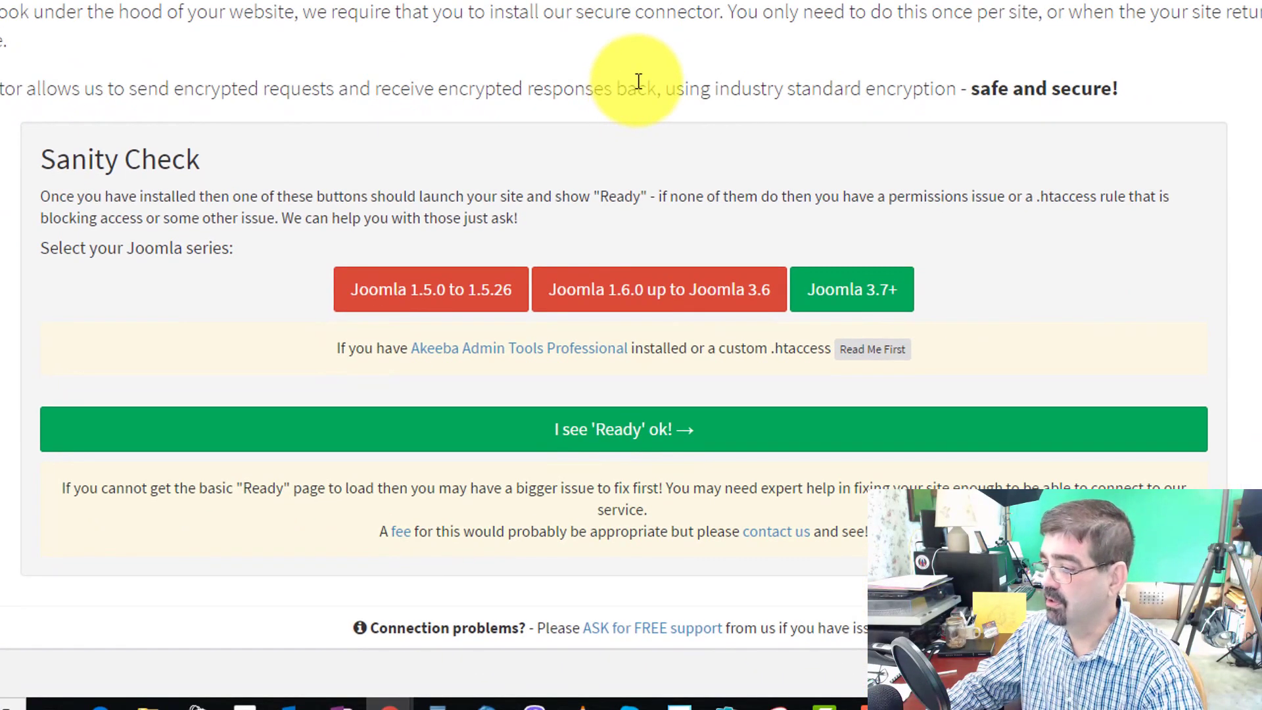
click(630, 443)
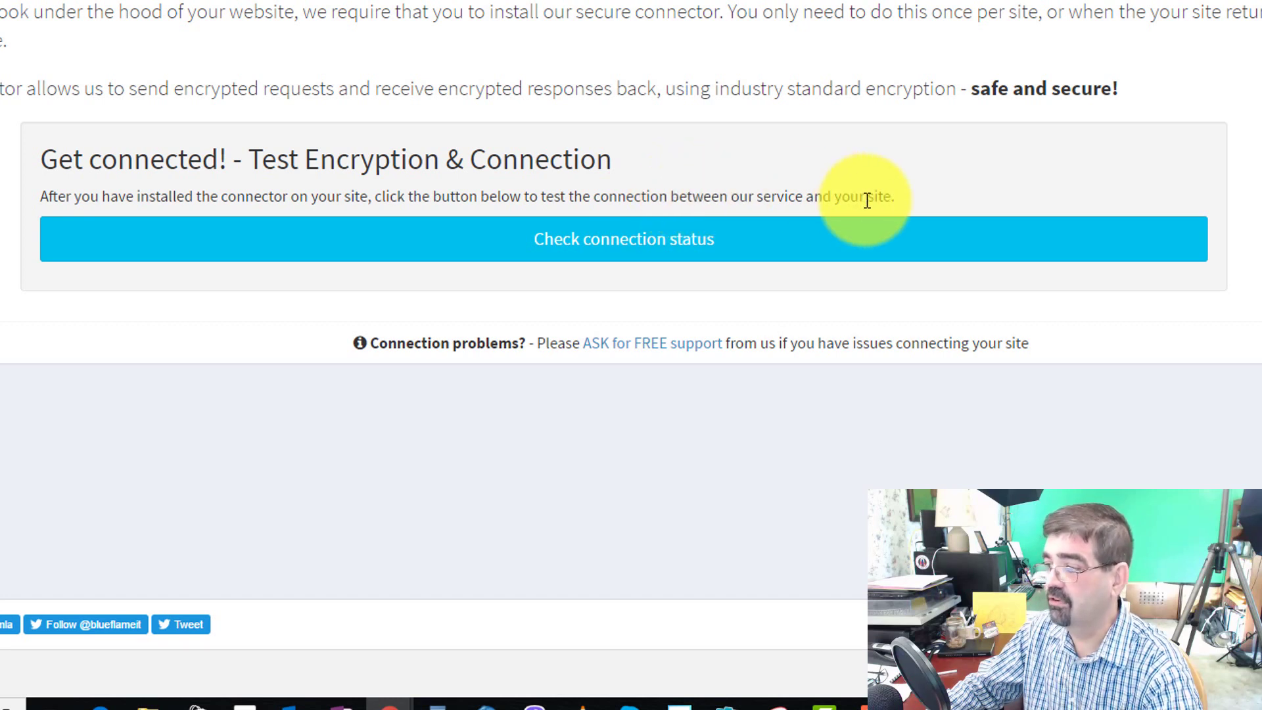
click(606, 254)
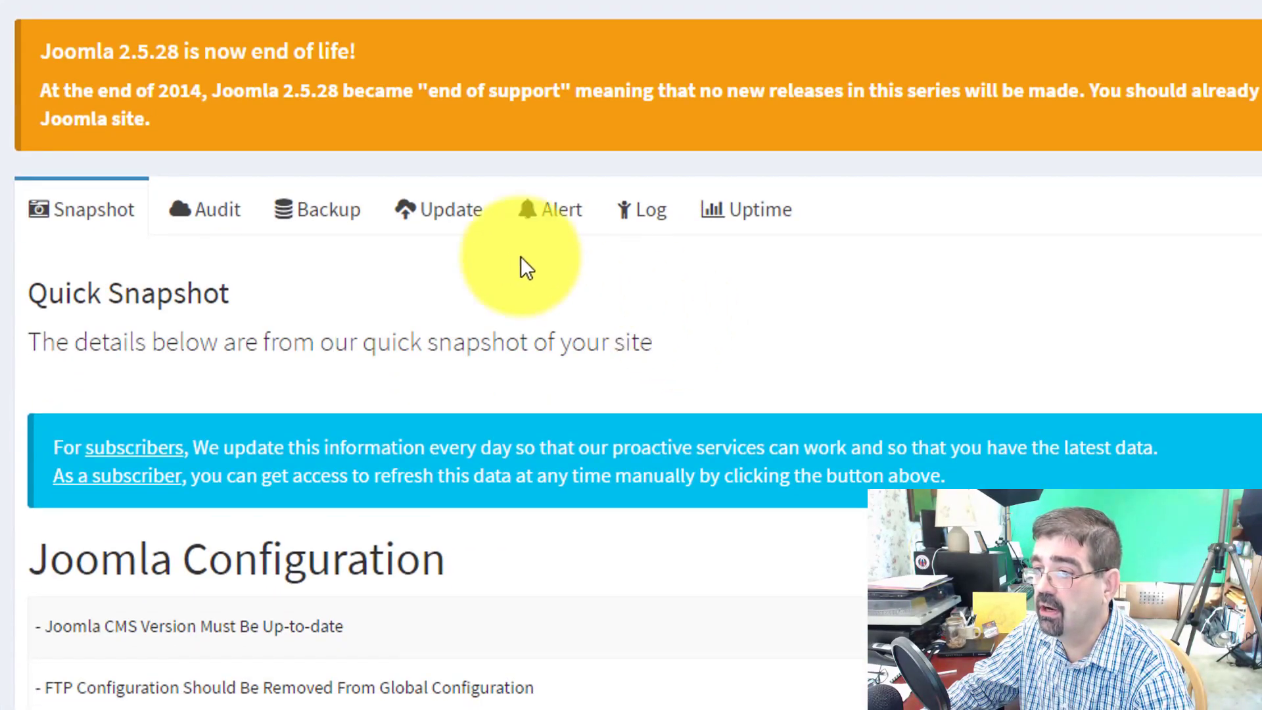
Open the Audit tab to follow the southerncone.org audit's progress
click(207, 219)
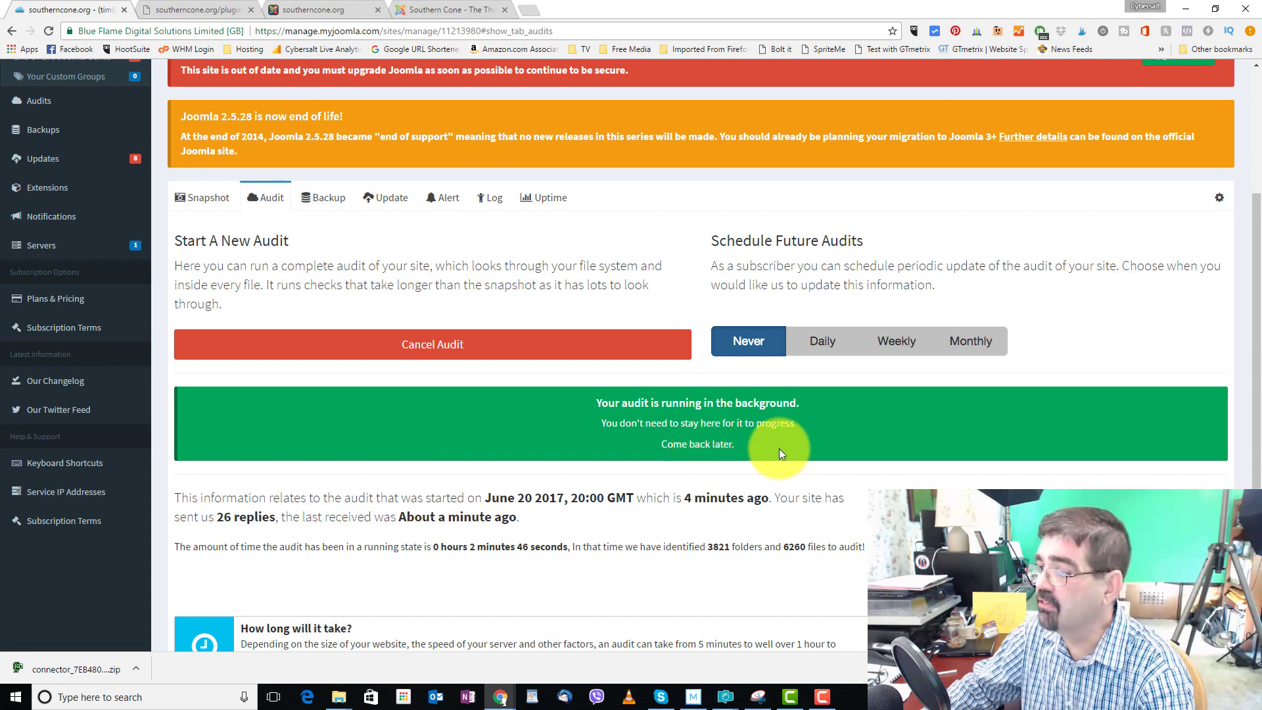
click(211, 200)
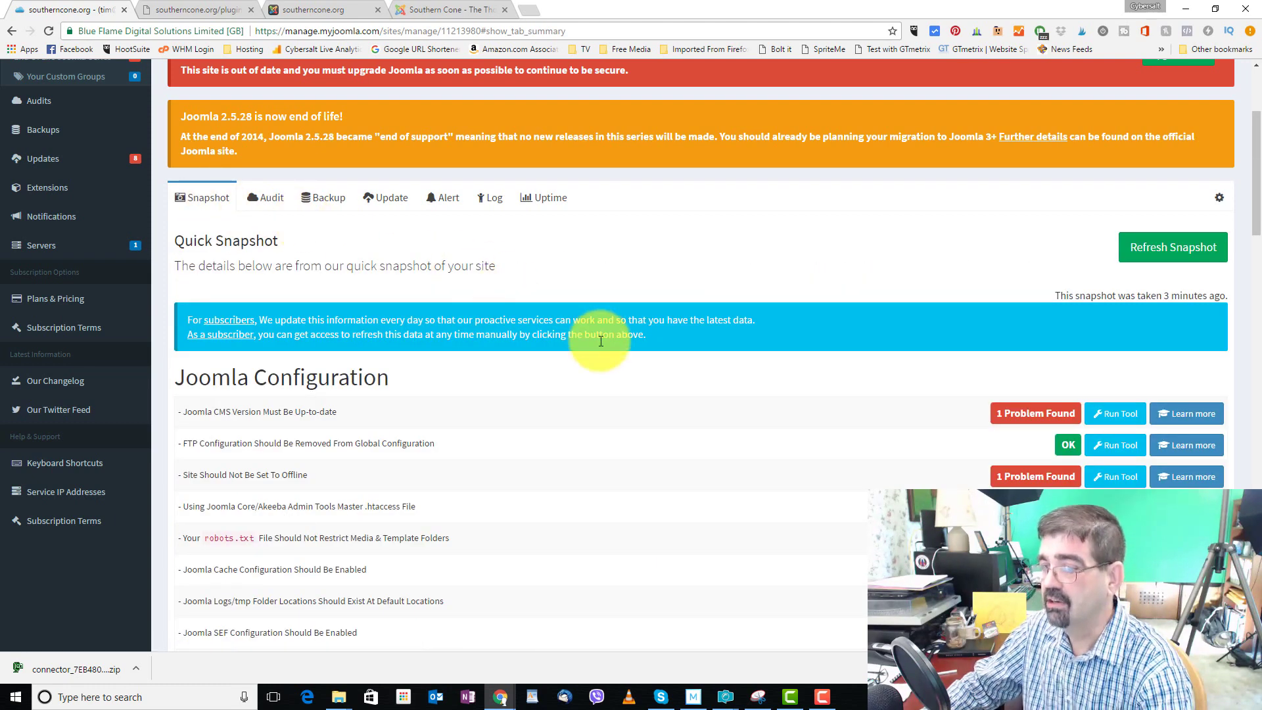
scroll(601, 341, up, 3)
click(269, 394)
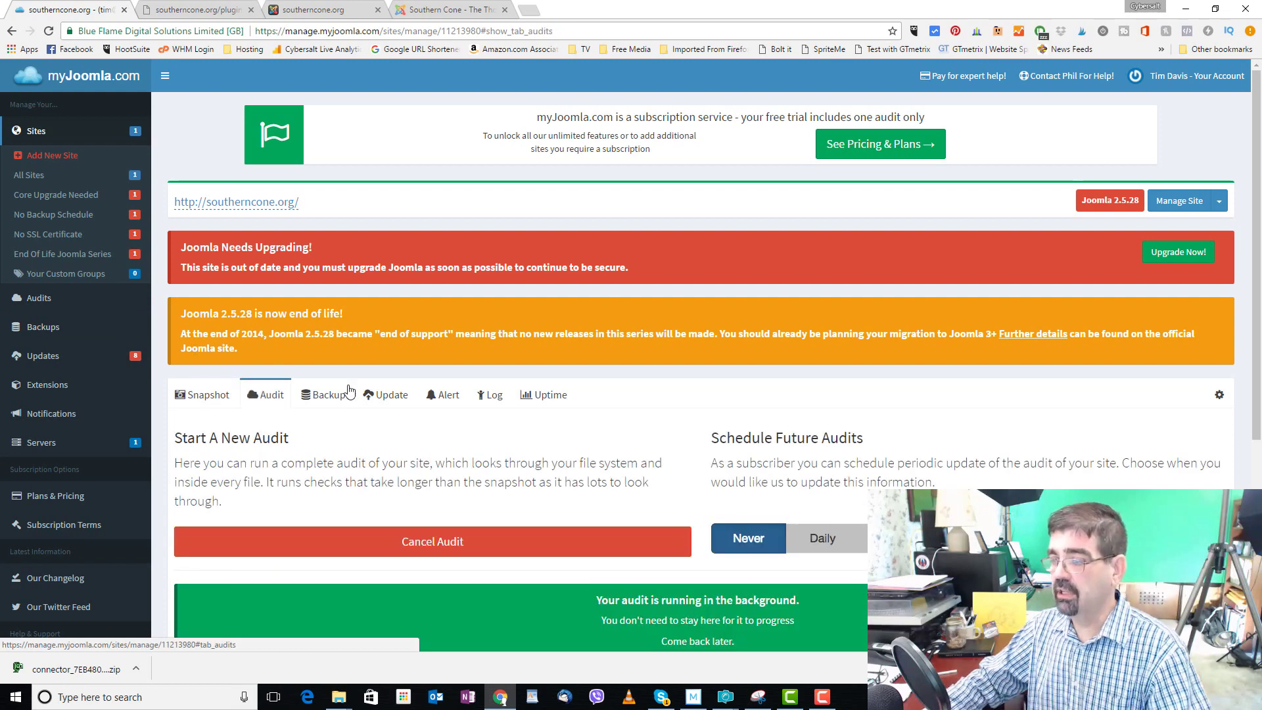
scroll(437, 383, down, 5)
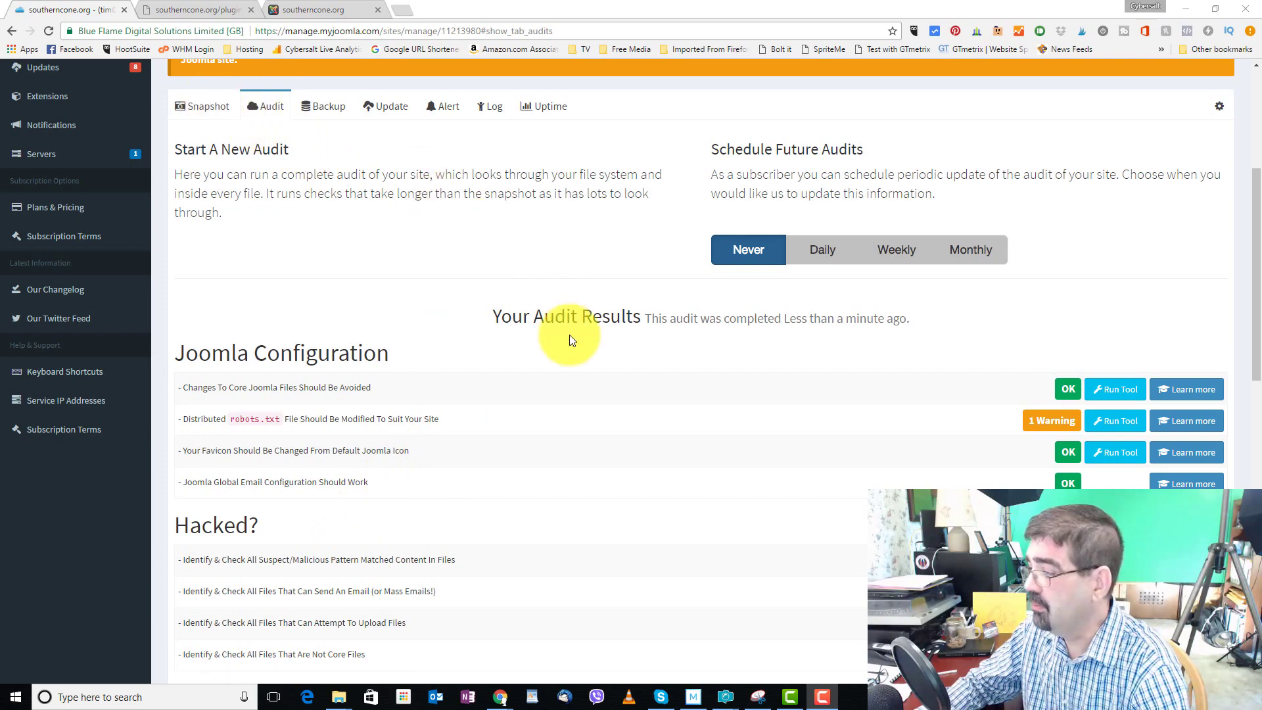
scroll(571, 339, down, 2)
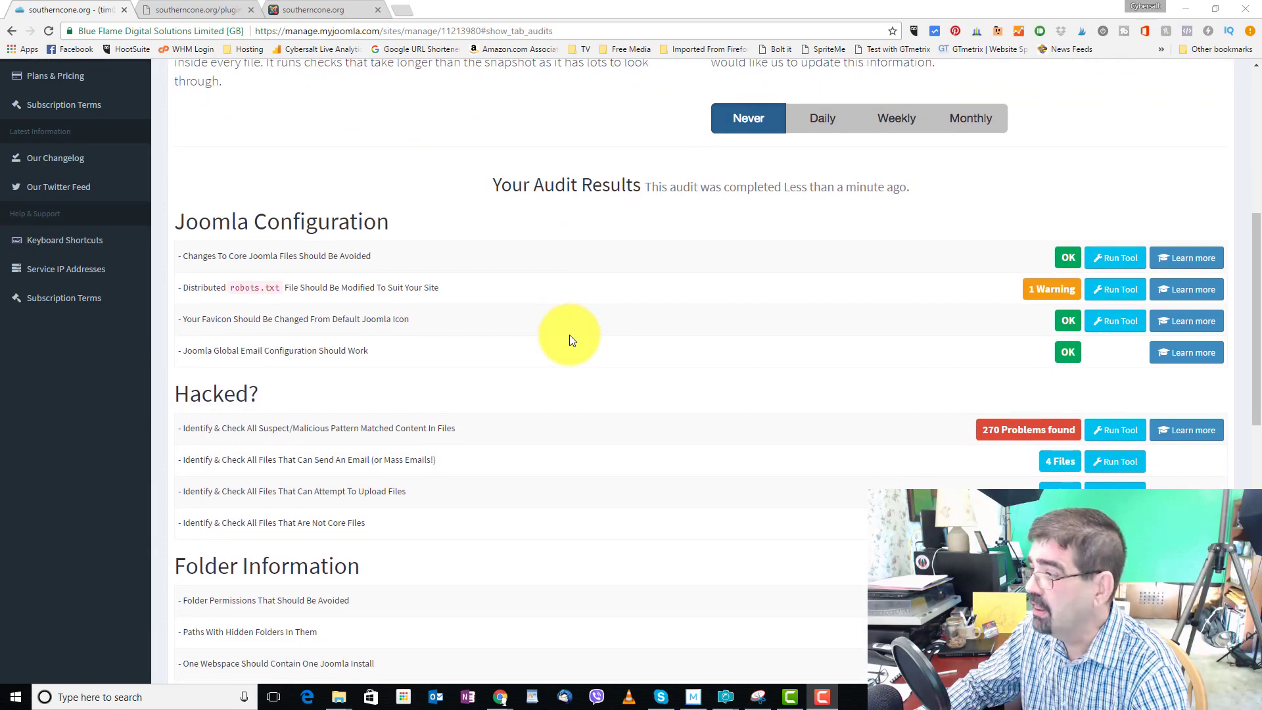
scroll(570, 334, down, 2)
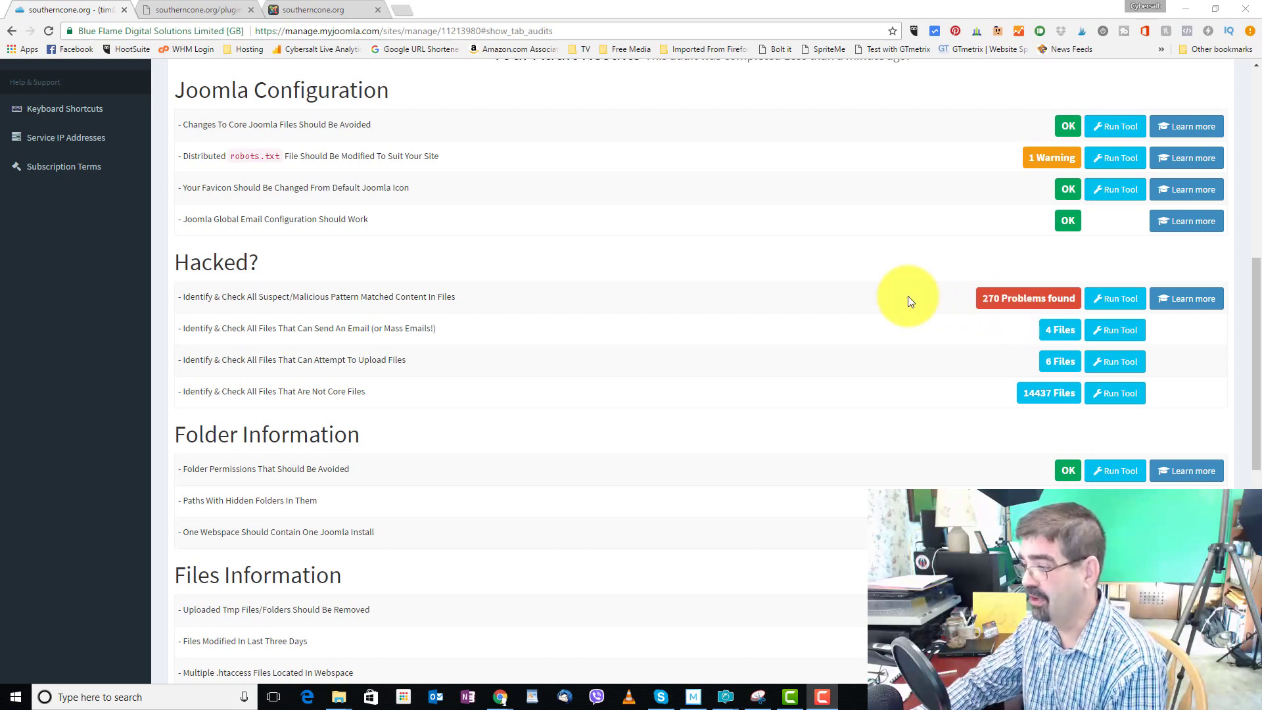
scroll(703, 292, down, 9)
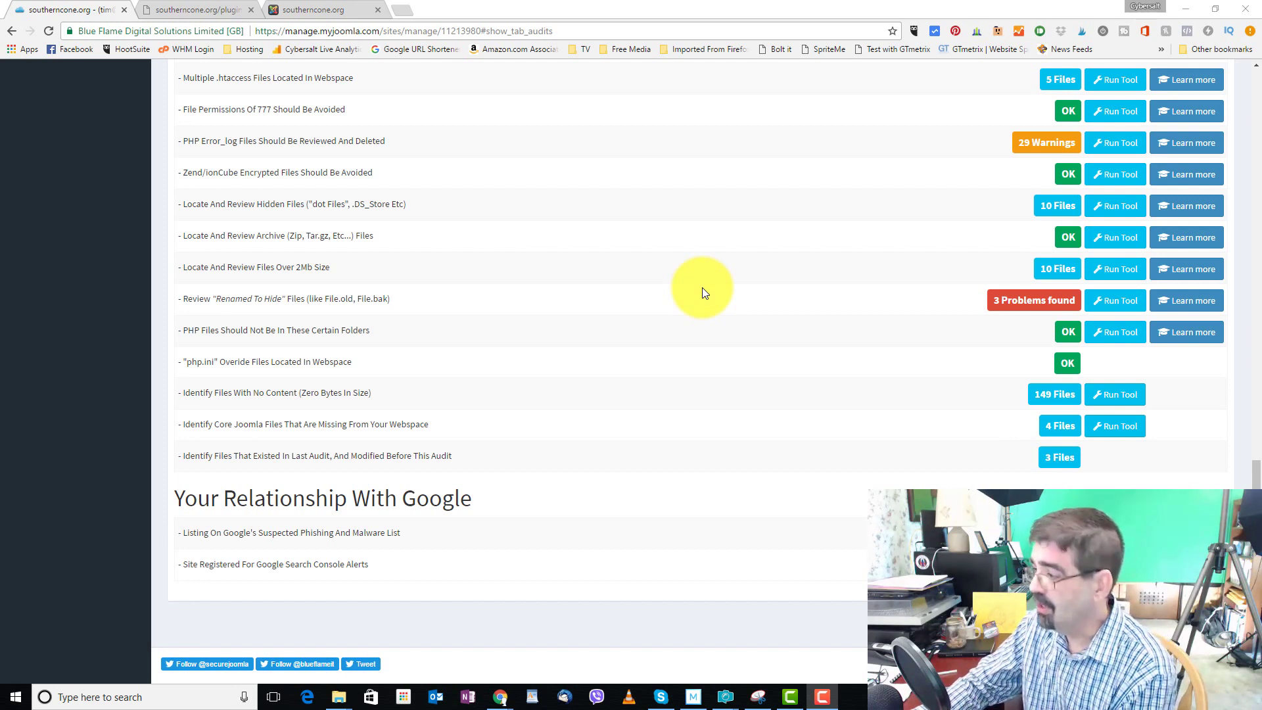
scroll(703, 293, up, 5)
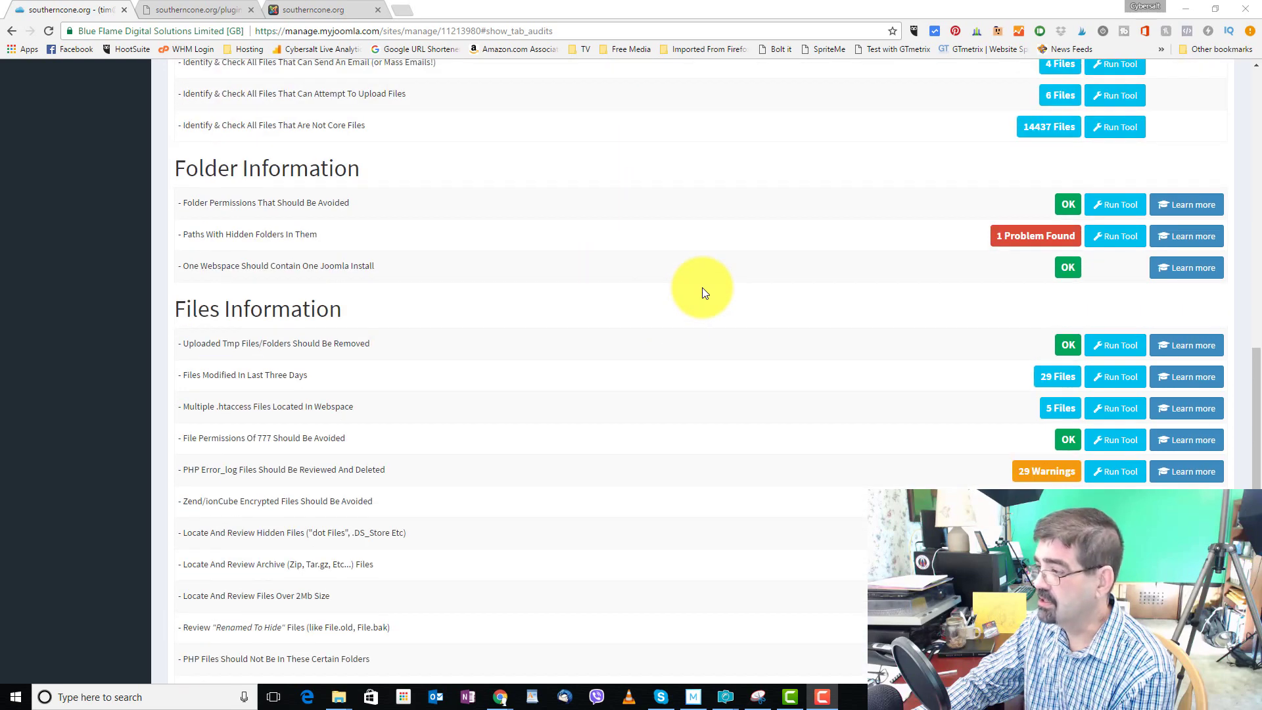
scroll(702, 292, up, 2)
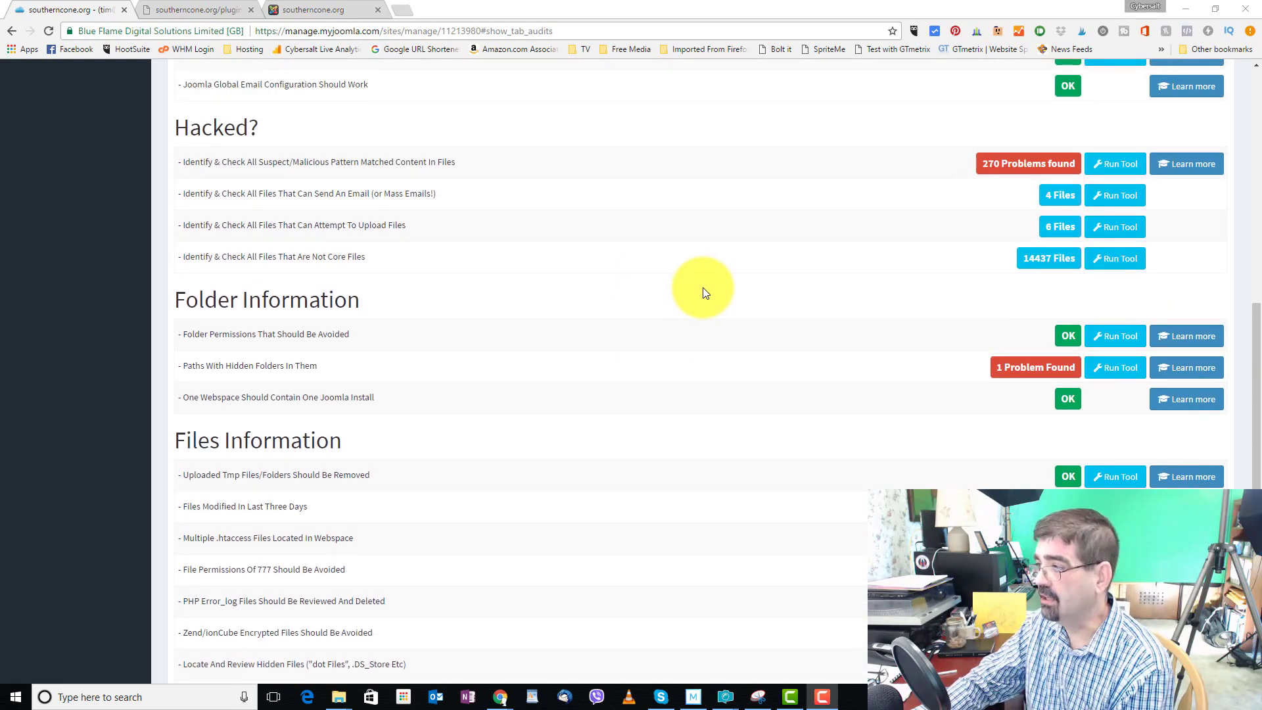
scroll(704, 290, up, 2)
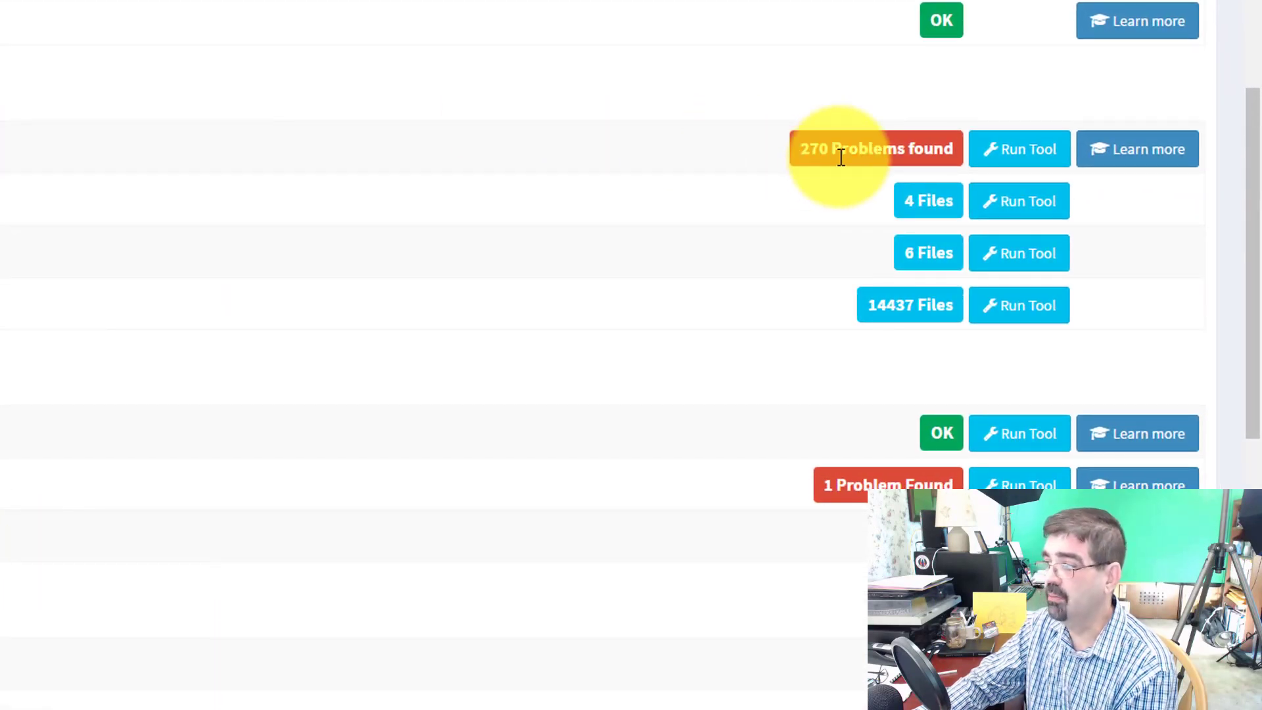
Run the Suspect Content Of Files tool for the 270 problems and scroll to its file list
click(1029, 156)
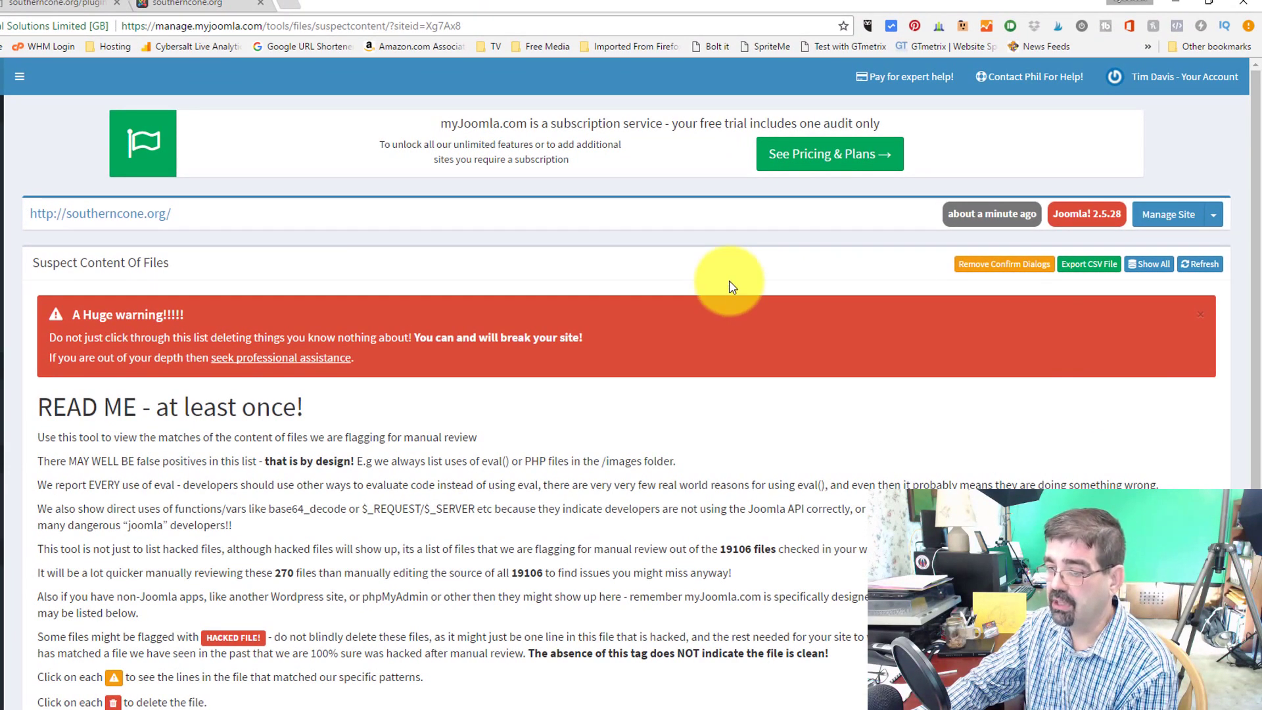
scroll(732, 287, down, 2)
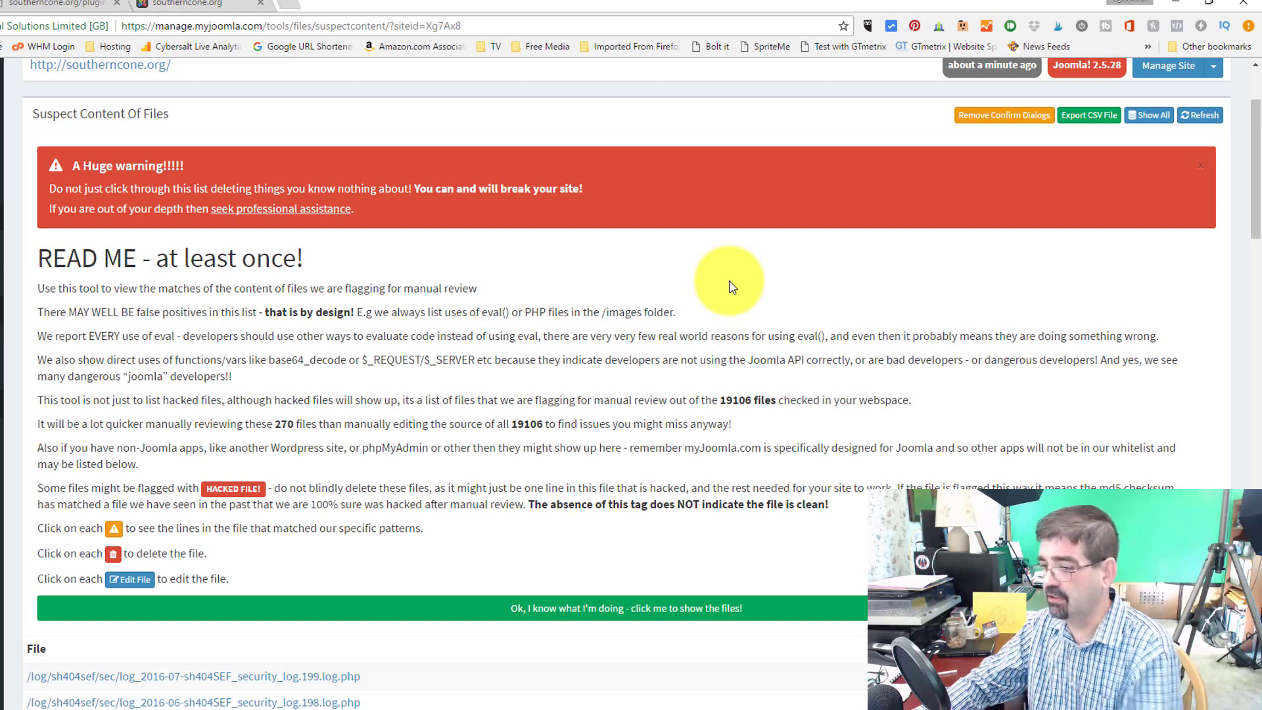
scroll(733, 287, down, 3)
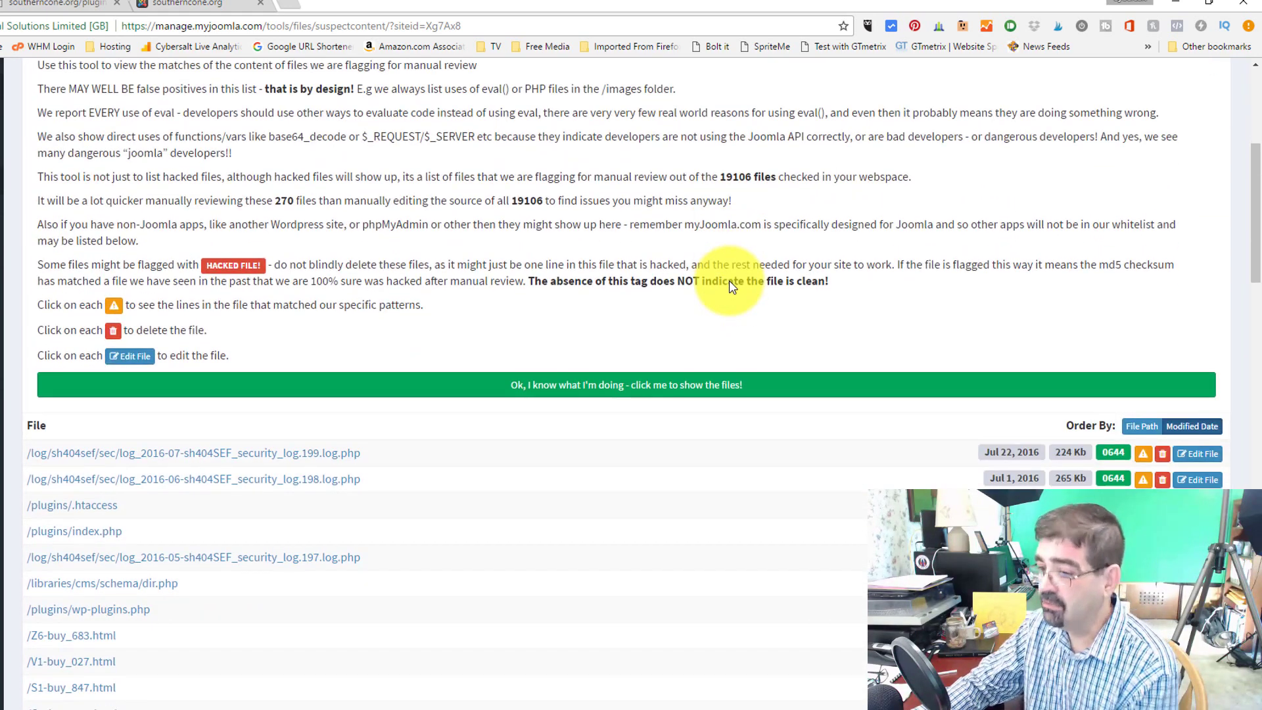
scroll(732, 287, down, 3)
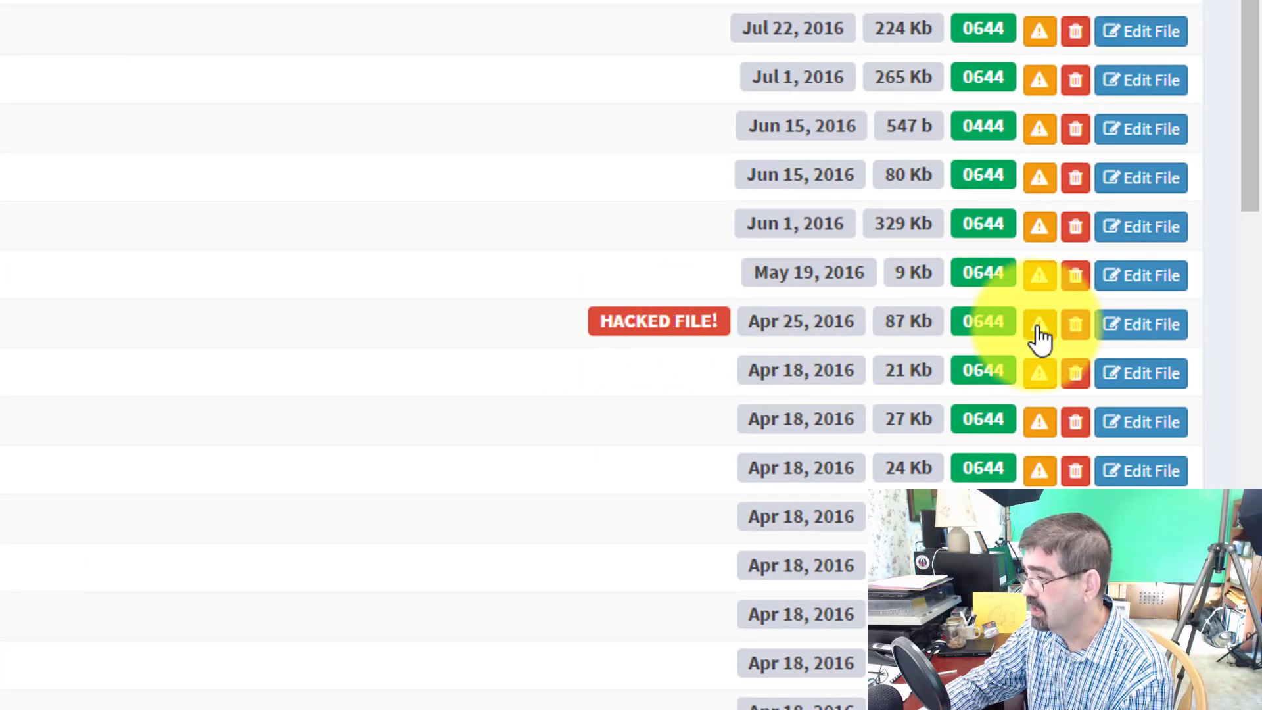
Reveal wp-plugins.php's suspect lines, open it in the file editor, and return to its first line
click(1041, 339)
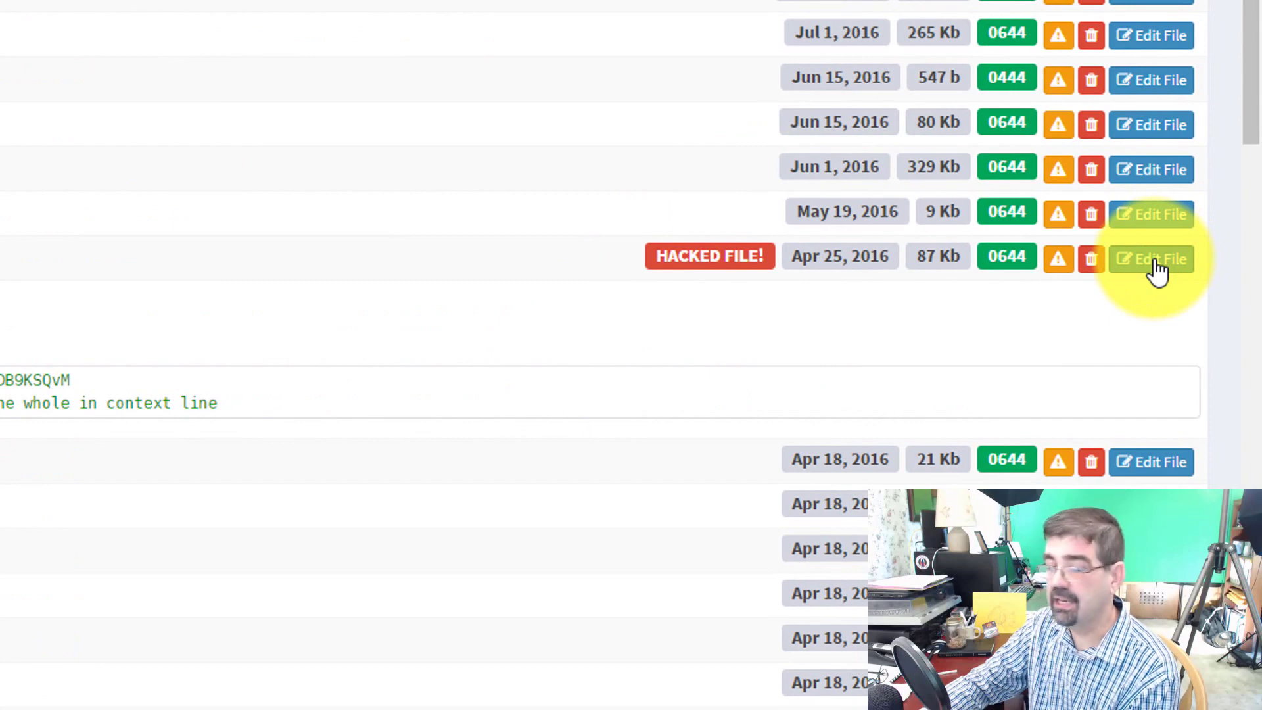
click(1158, 263)
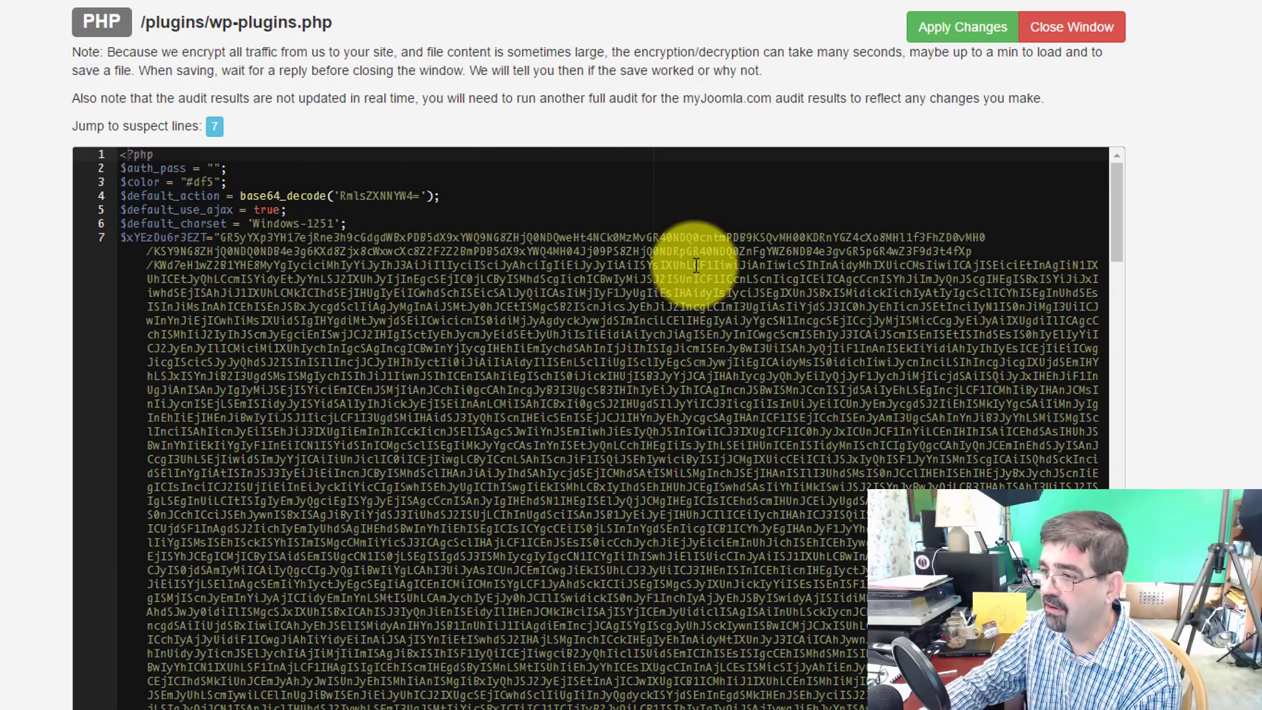
scroll(614, 263, down, 7)
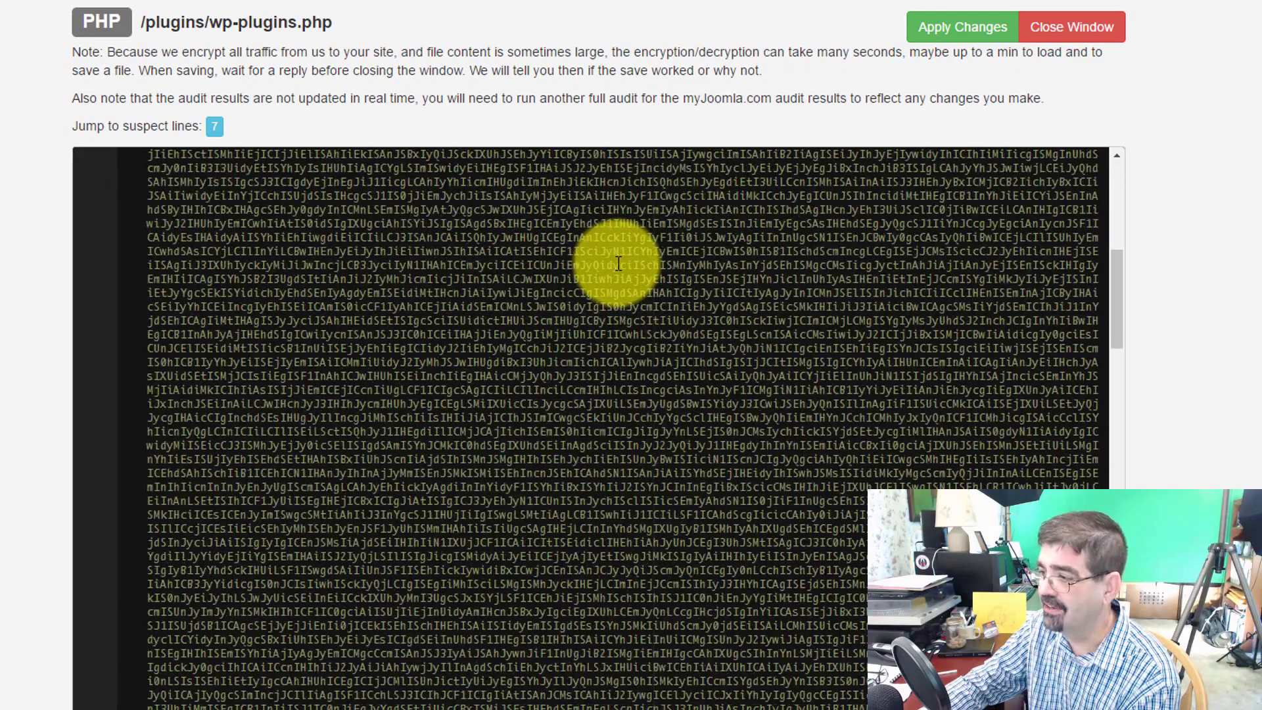
drag(1119, 269, 1073, 165)
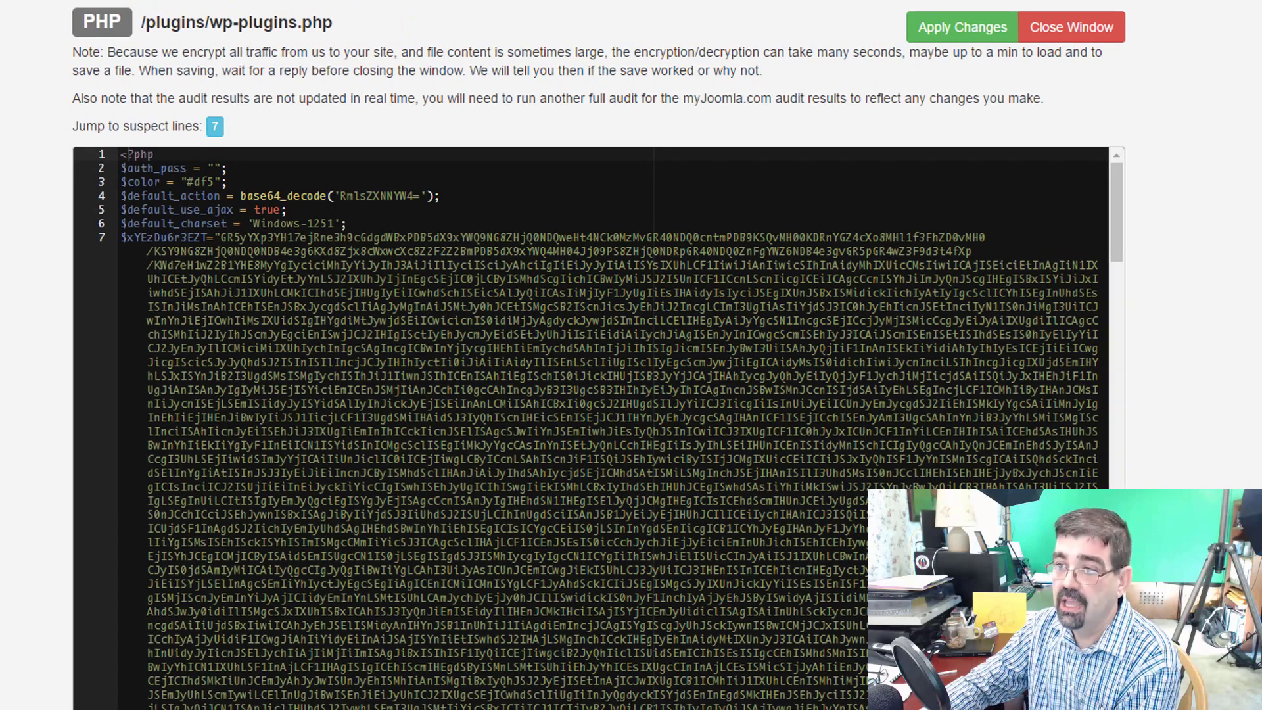
Return to the suspect-files list and scroll through the flagged spam HTML pages
click(71, 9)
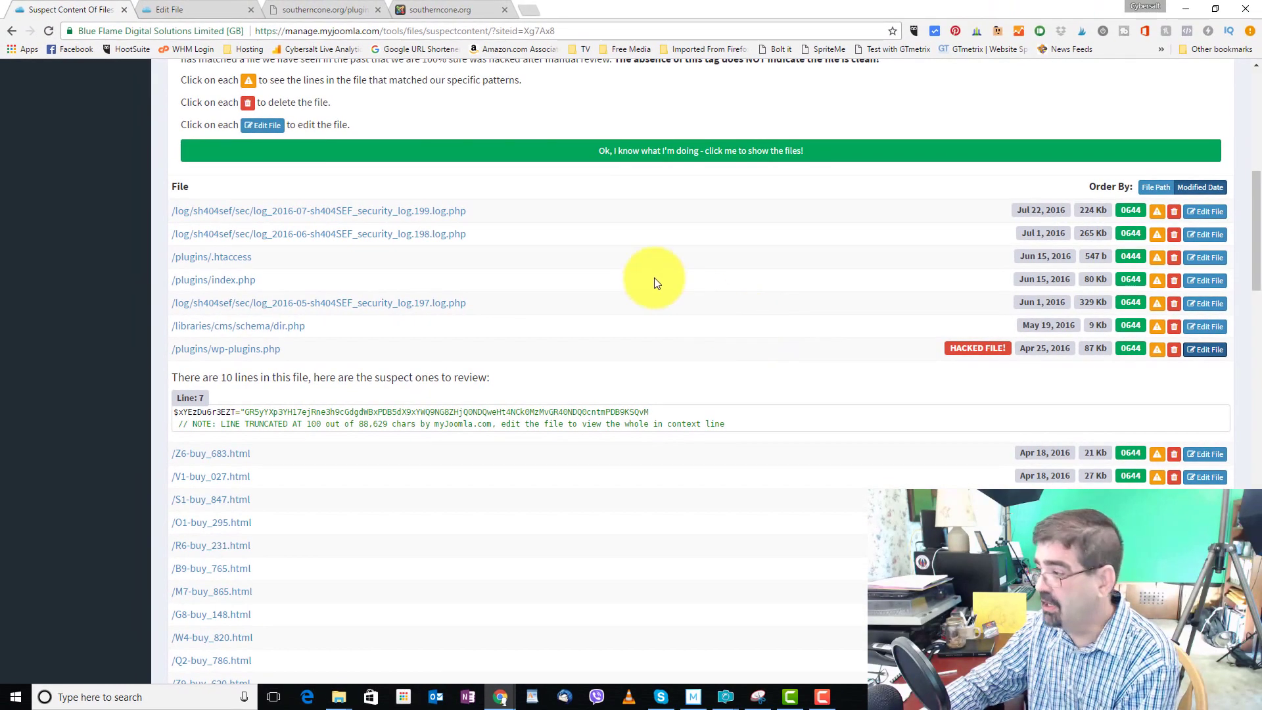
scroll(653, 278, down, 2)
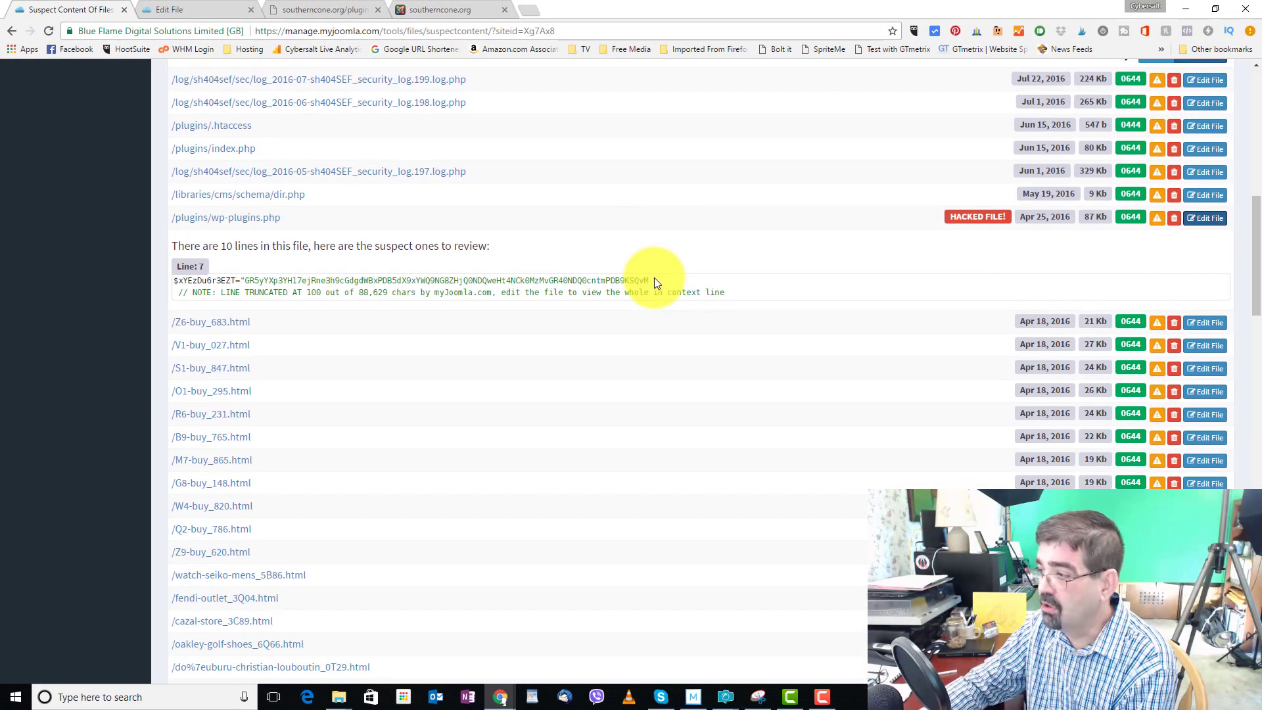
scroll(654, 280, down, 3)
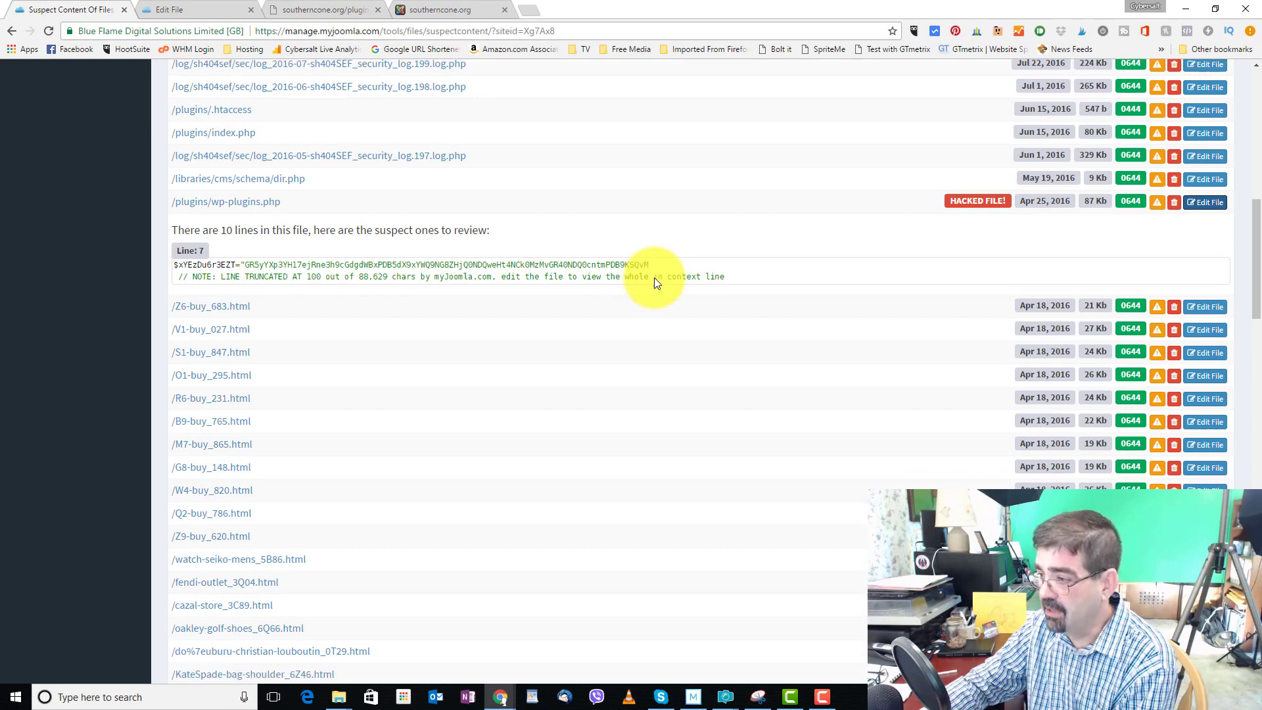
scroll(502, 288, up, 2)
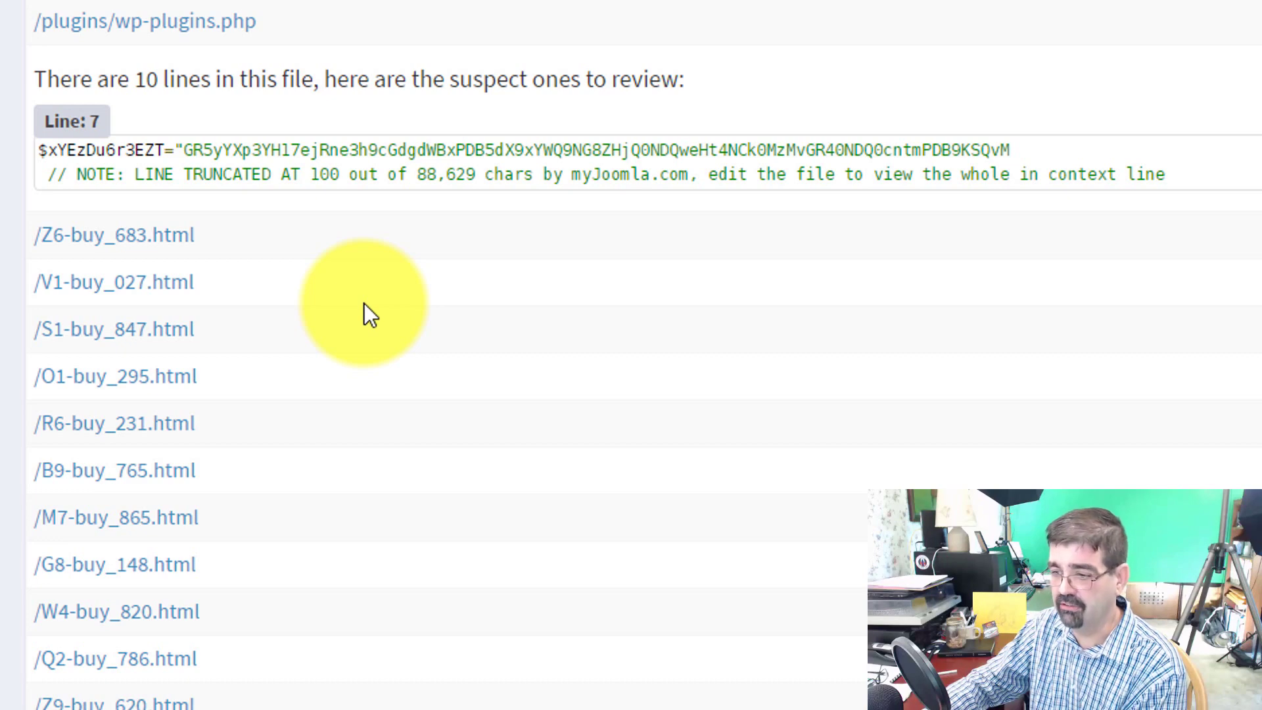
scroll(364, 302, down, 3)
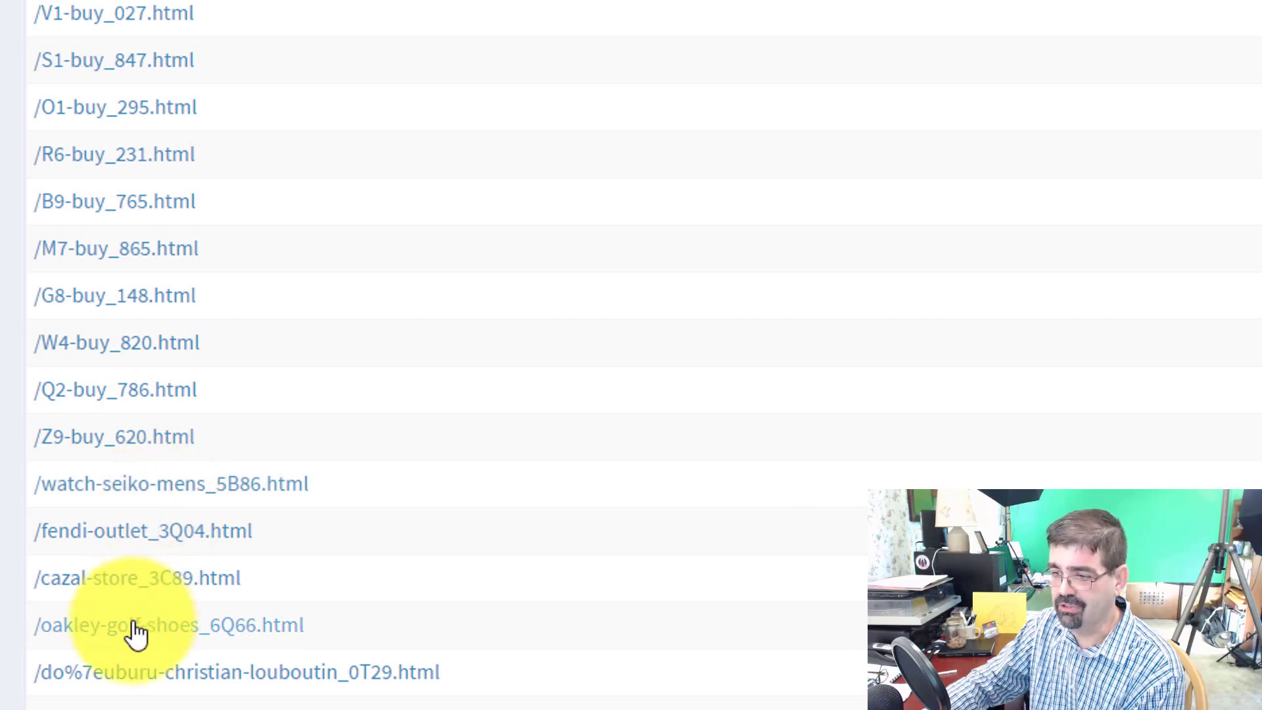
scroll(187, 660, down, 2)
scroll(187, 661, up, 1)
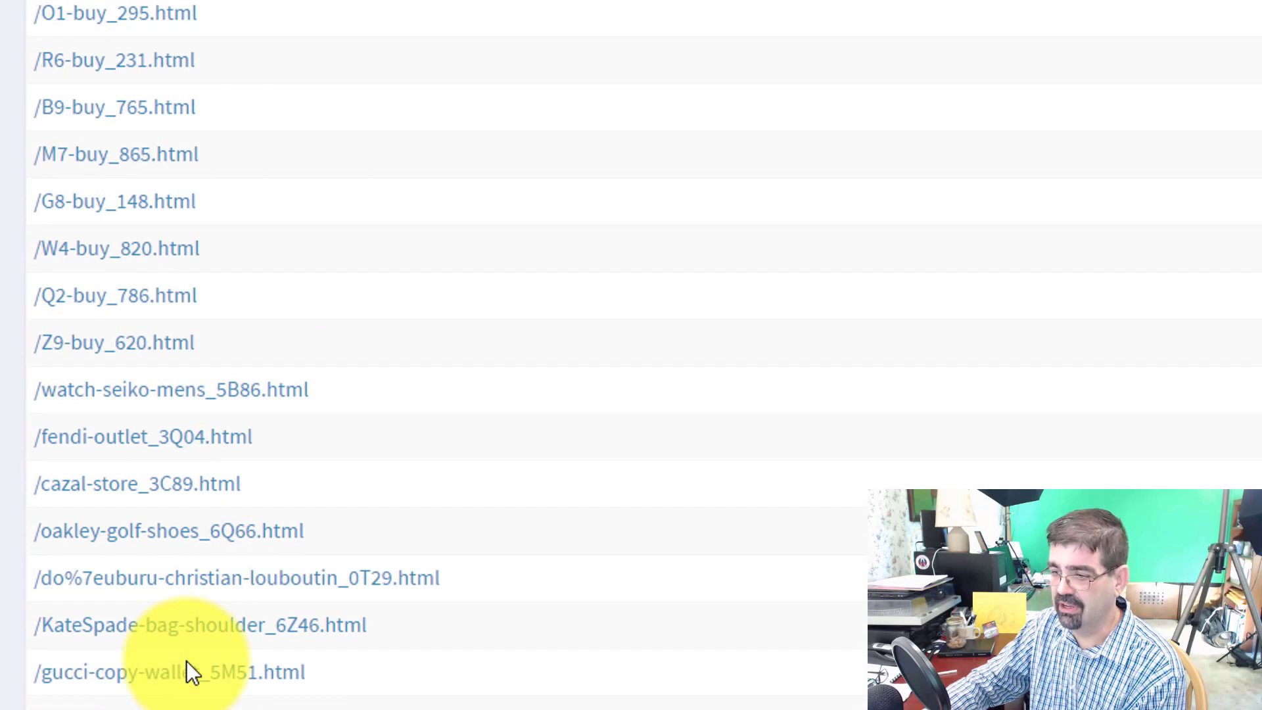
scroll(187, 661, up, 4)
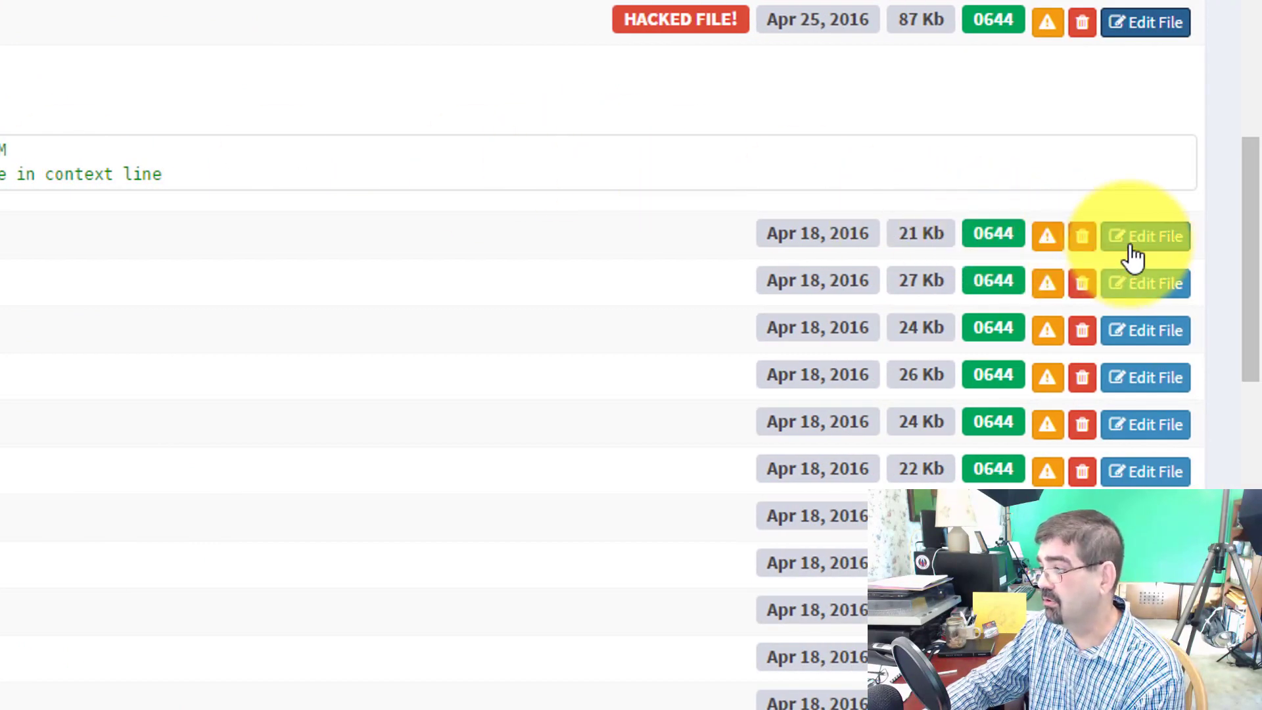
Inspect the spam HTML of Z6-buy_683.html in the editor, then return to the suspect file list
click(1133, 243)
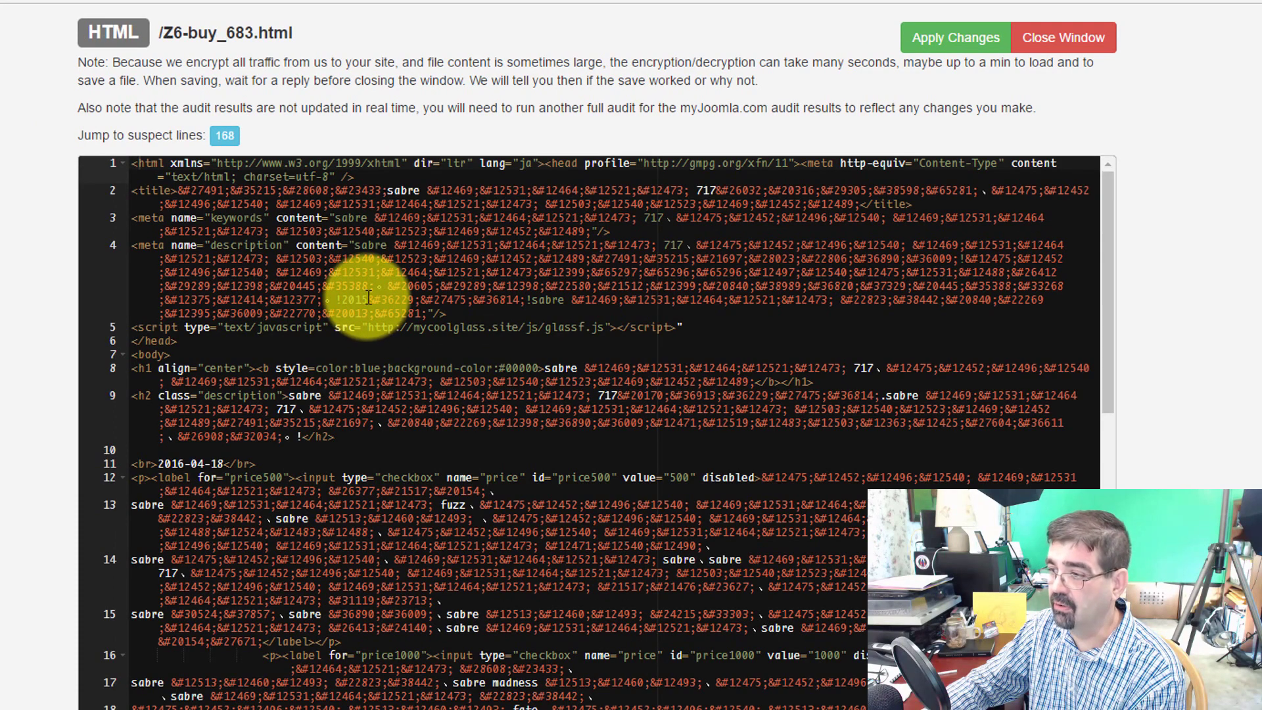
scroll(369, 298, down, 10)
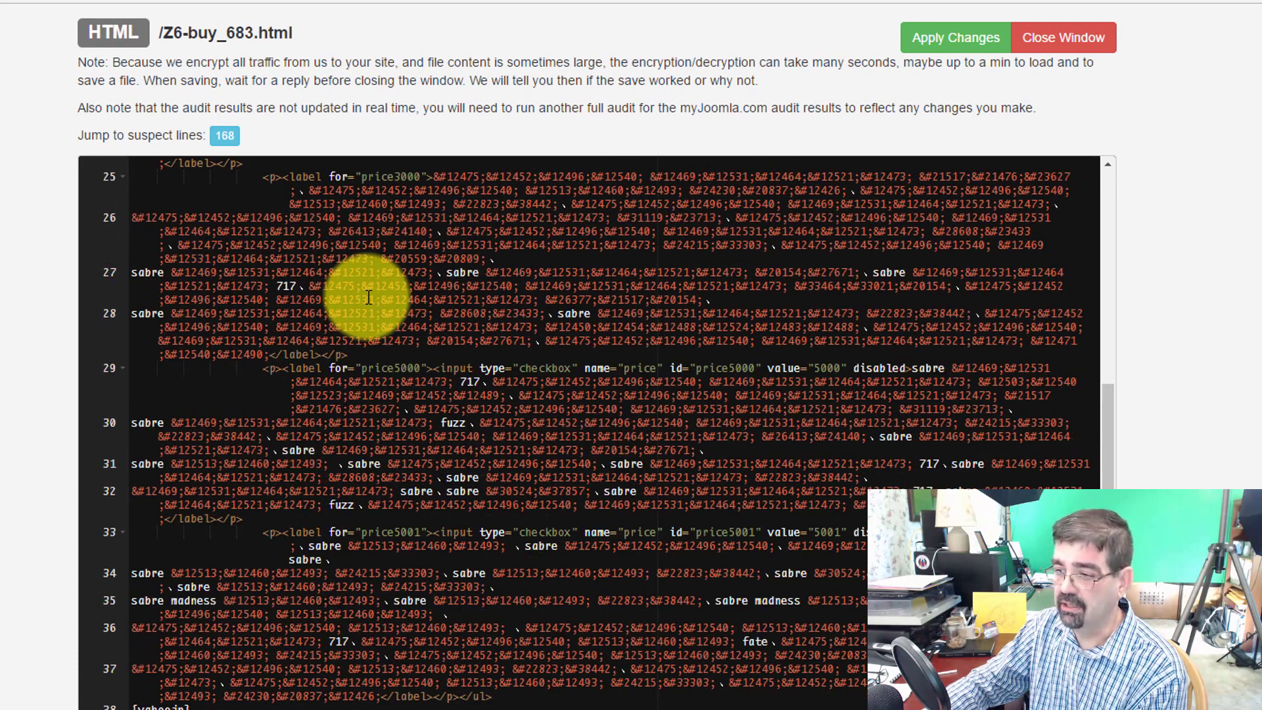
scroll(372, 296, up, 15)
key(Escape)
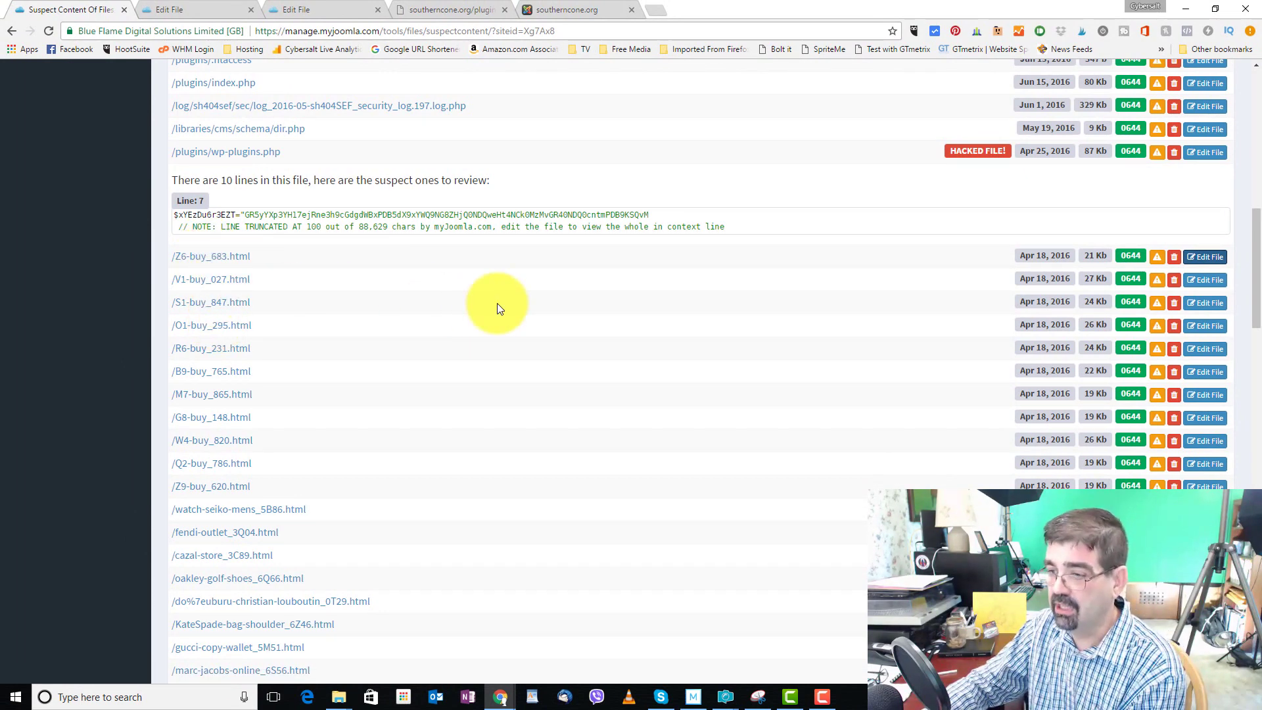
scroll(345, 299, down, 10)
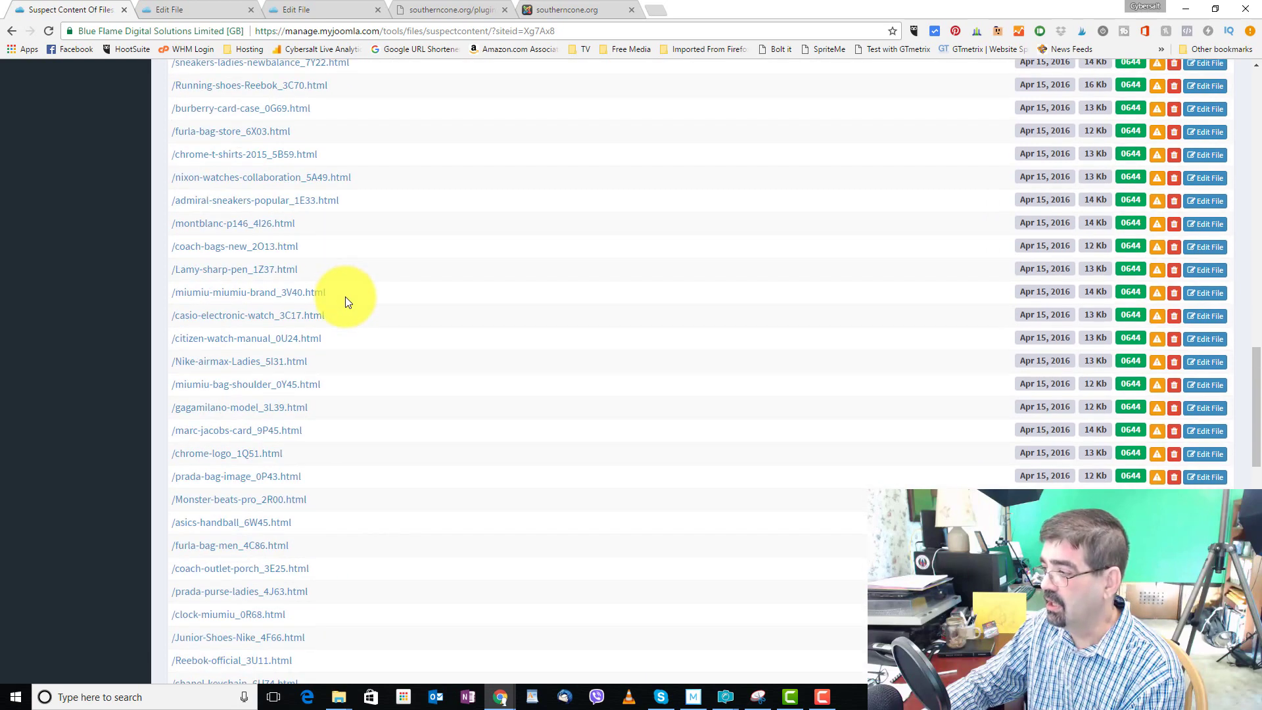
scroll(345, 298, down, 10)
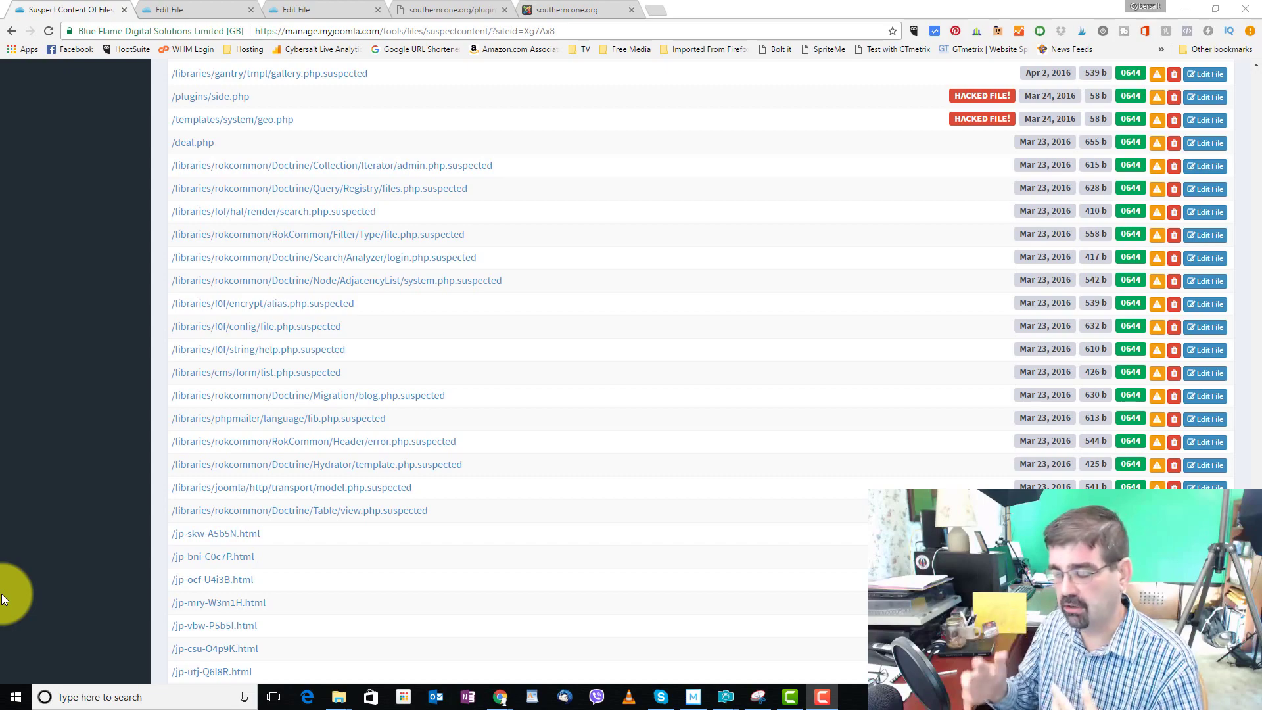
scroll(513, 419, up, 10)
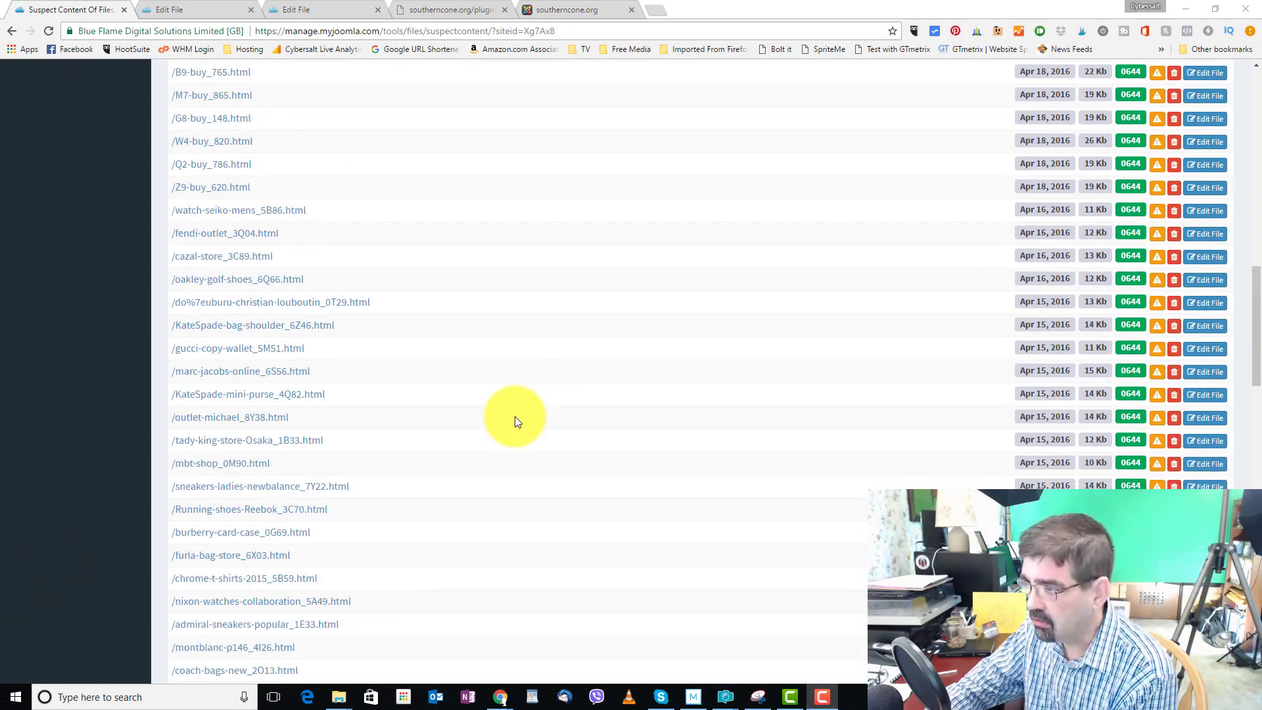
scroll(515, 416, up, 15)
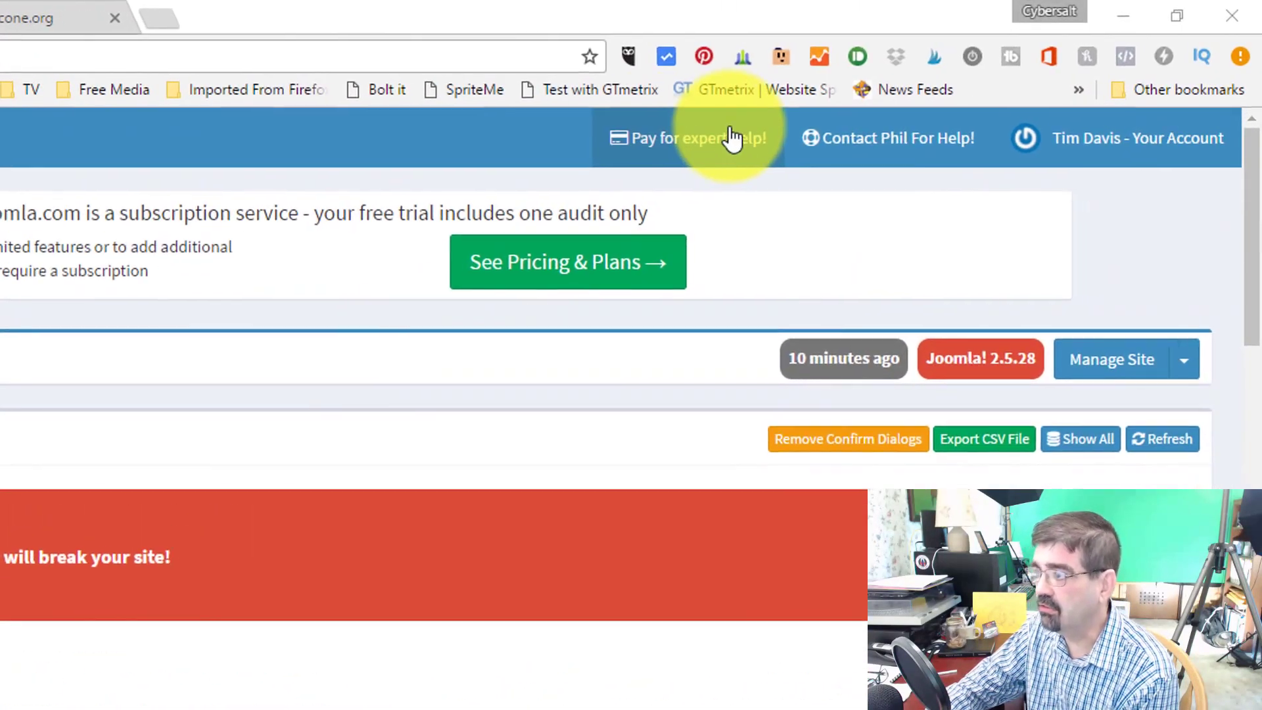